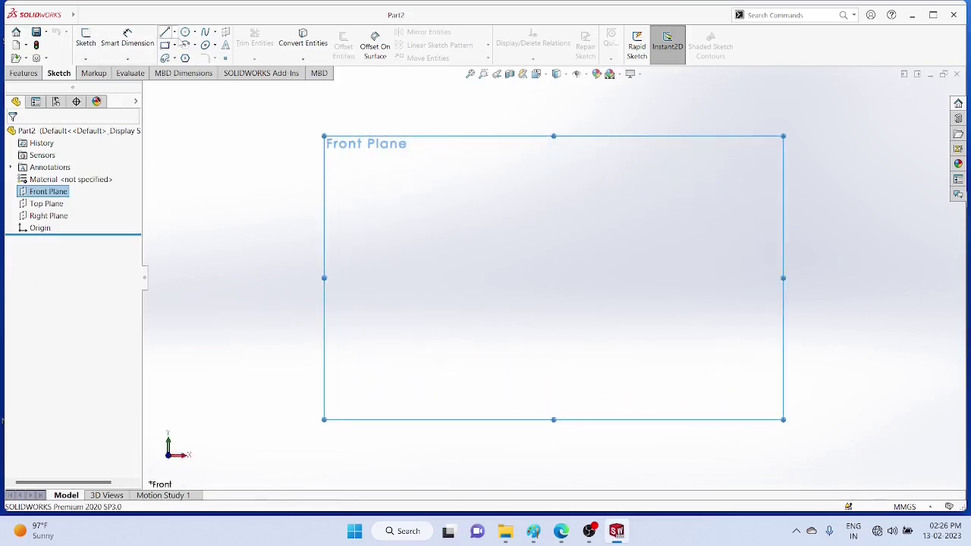
# Sketch a circle centred on the origin on the Front Plane and set its radius to 40 mm
pyautogui.click(195, 32)
pyautogui.click(201, 44)
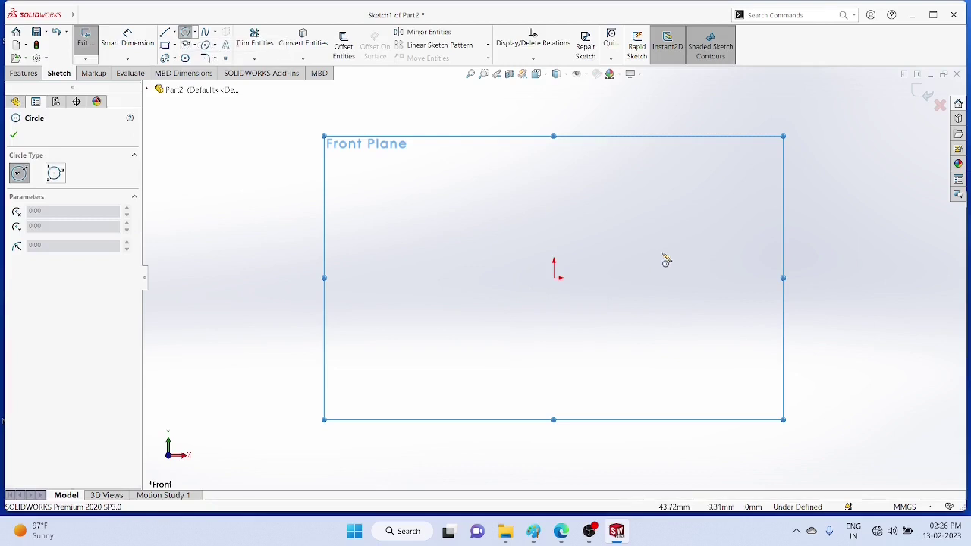
pyautogui.click(555, 277)
pyautogui.click(598, 325)
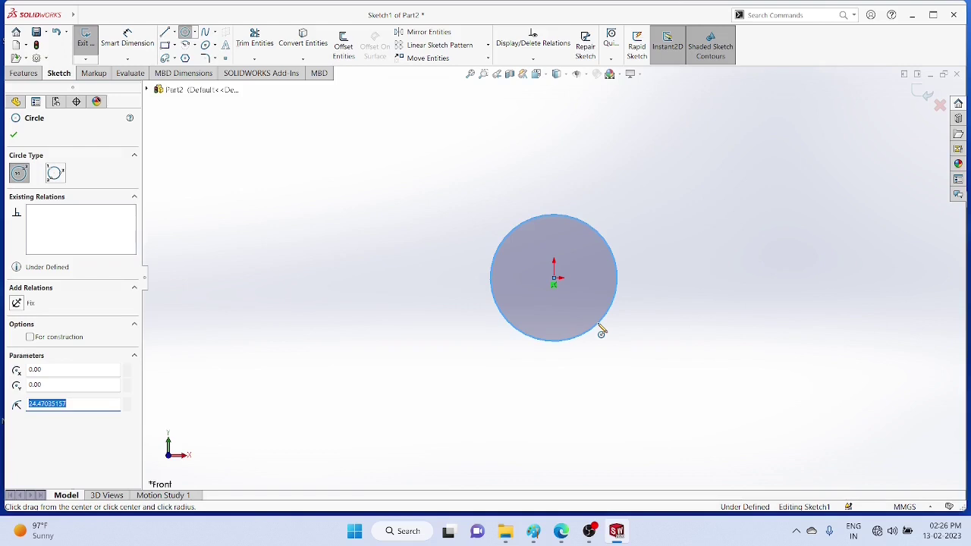
pyautogui.click(76, 403)
pyautogui.doubleClick(76, 403)
pyautogui.write('40')
pyautogui.press('Return')
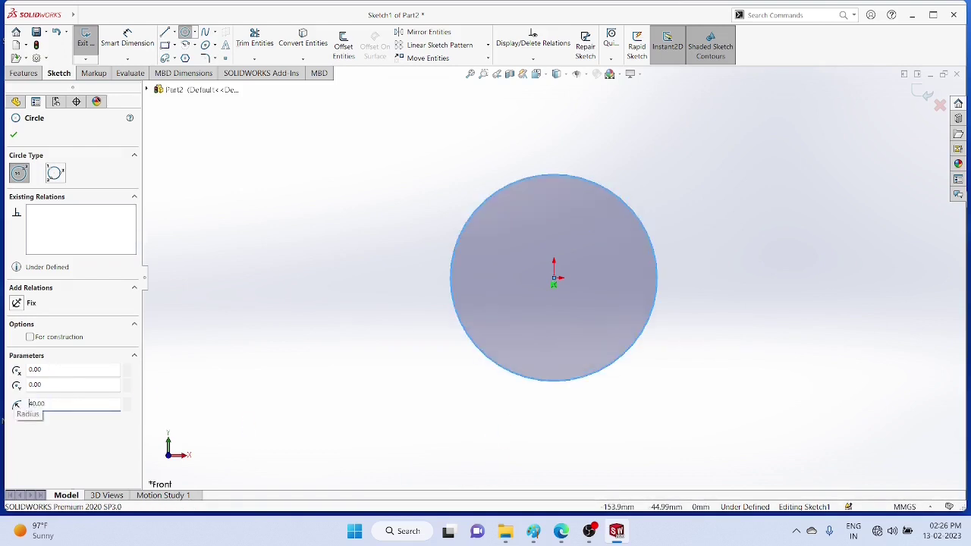
pyautogui.click(13, 134)
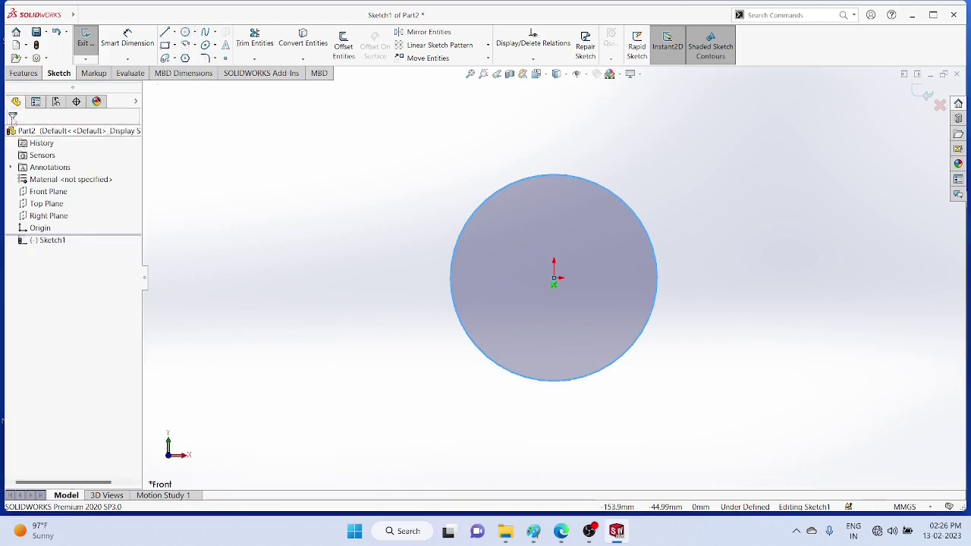
# Extrude the circle as a solid boss with a blind depth of 50 mm
pyautogui.click(23, 73)
pyautogui.click(90, 46)
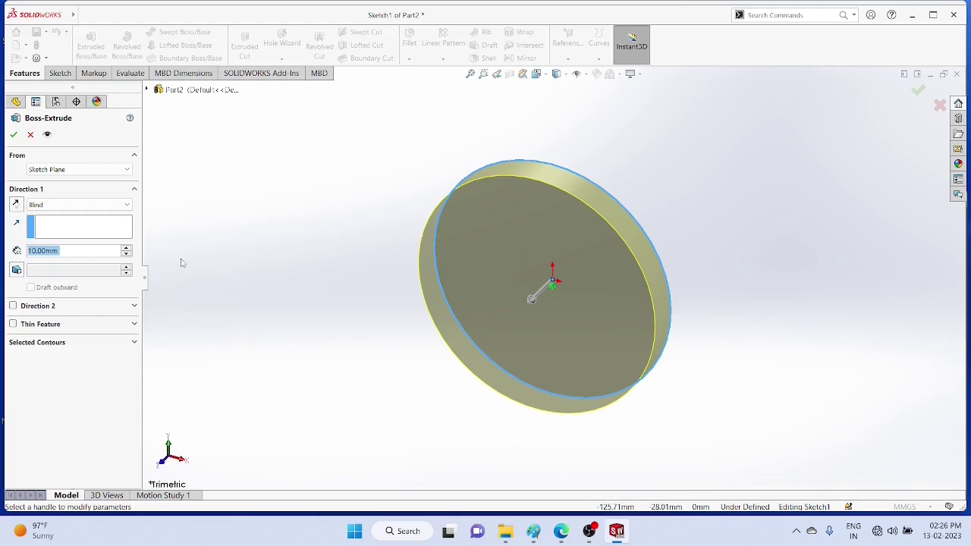
pyautogui.click(70, 252)
pyautogui.moveTo(70, 252); pyautogui.dragTo(10, 255)
pyautogui.write('50')
pyautogui.press('Return')
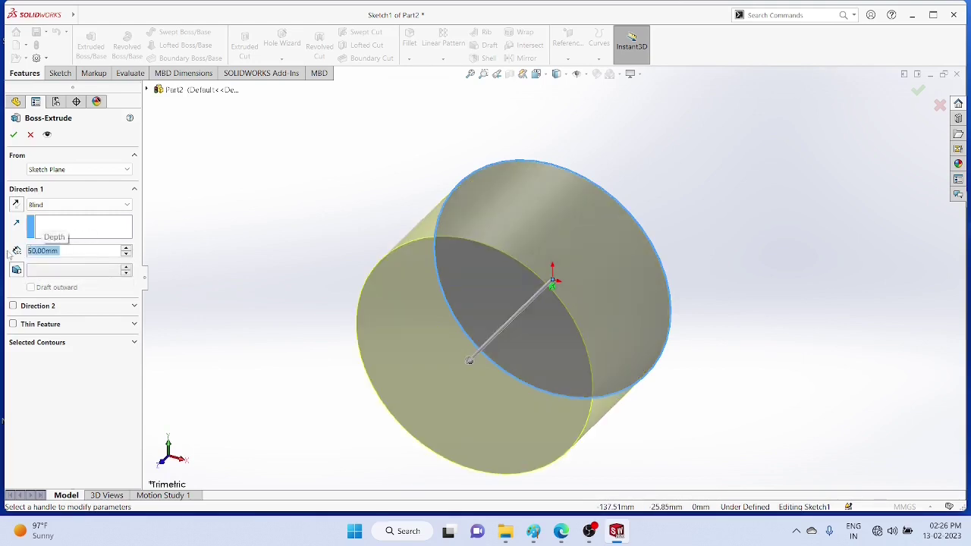
pyautogui.click(13, 134)
# Sketch a concentric circle with a 30 mm radius on the cylinder's front face
pyautogui.rightClick(539, 301)
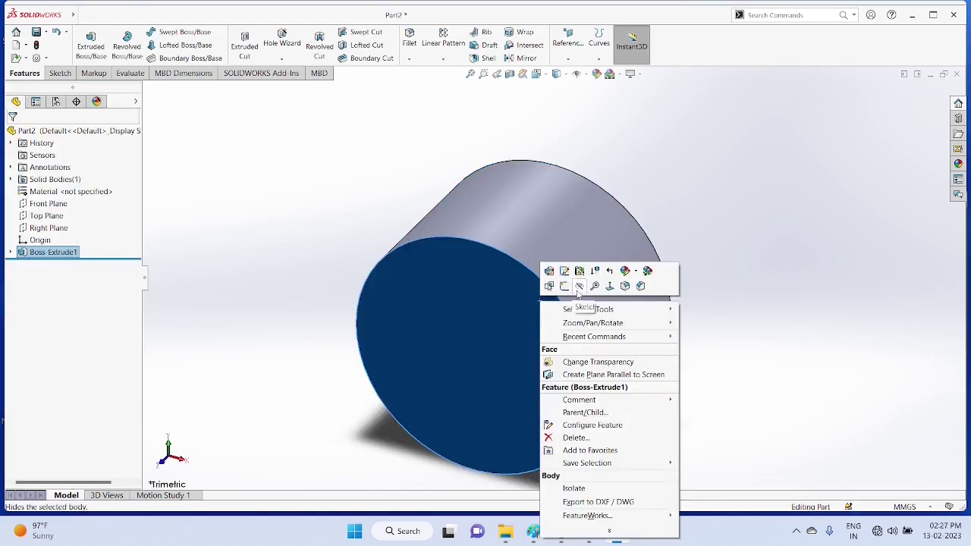
pyautogui.click(610, 285)
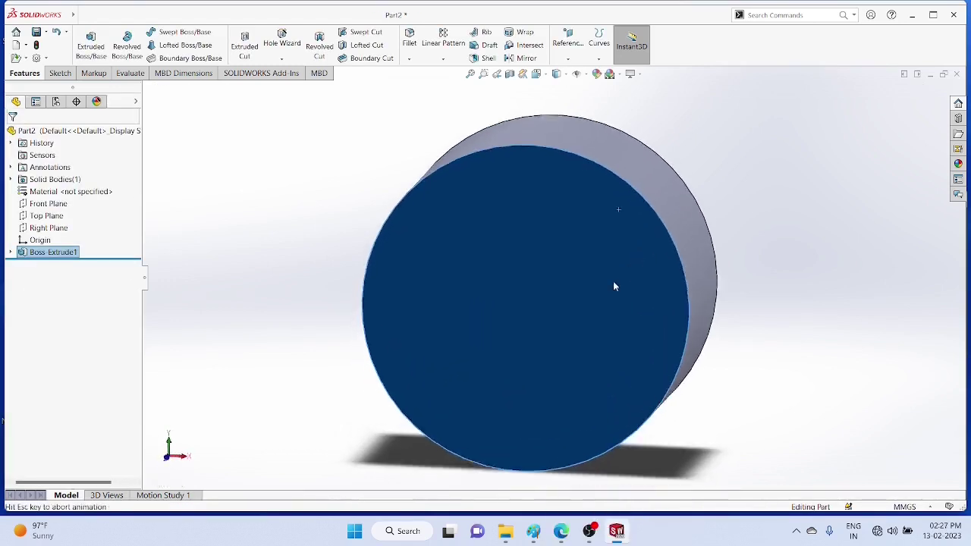
pyautogui.click(60, 73)
pyautogui.click(195, 32)
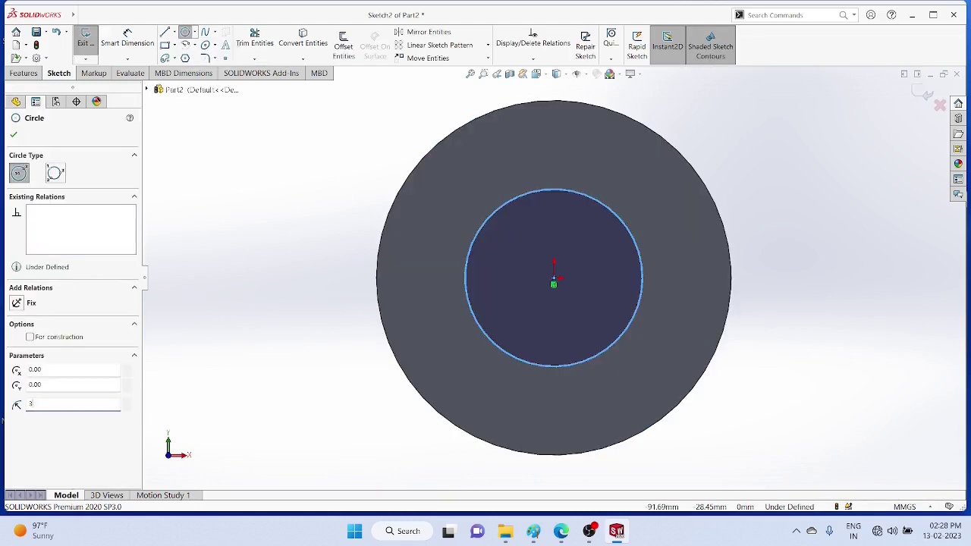
pyautogui.write('30')
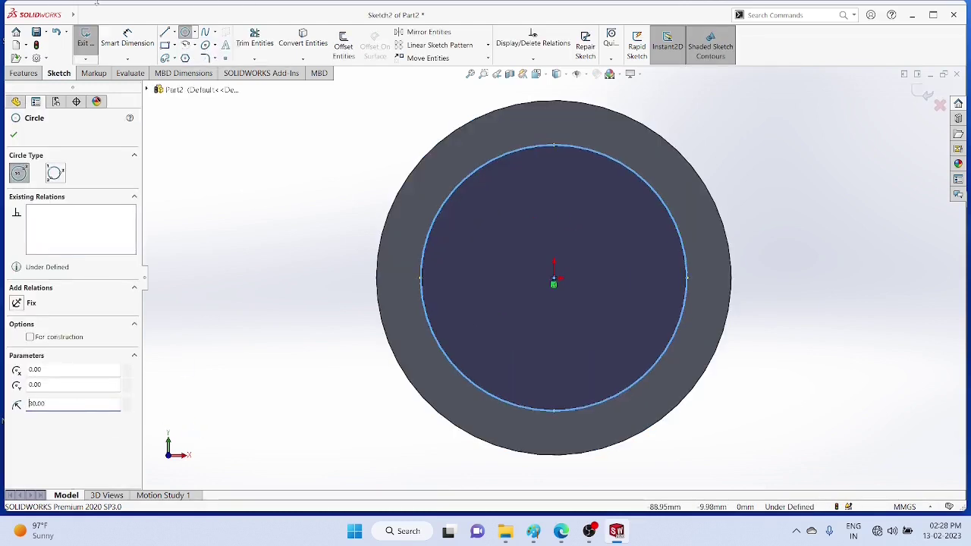
pyautogui.click(13, 134)
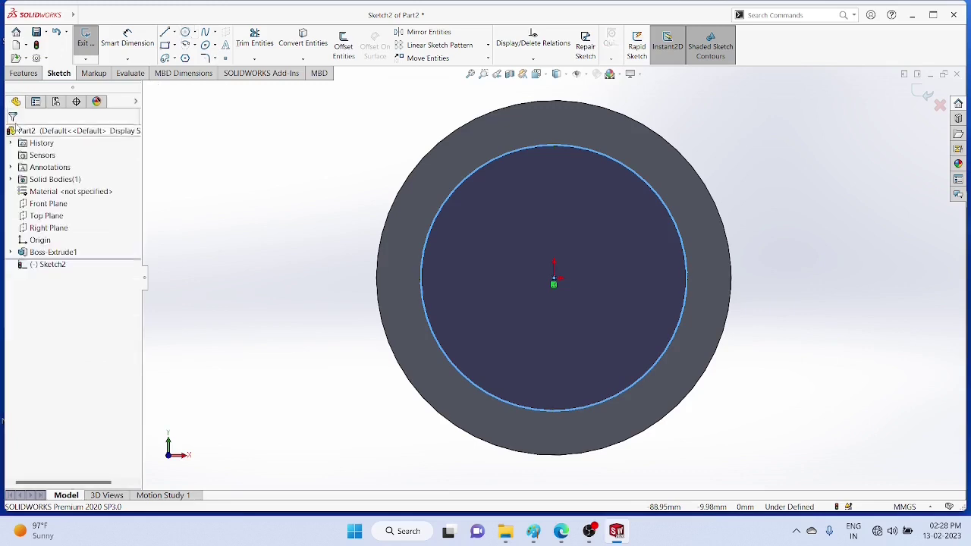
# Cut-extrude the inner circle to a blind depth of 40 mm into the cylinder
pyautogui.click(23, 73)
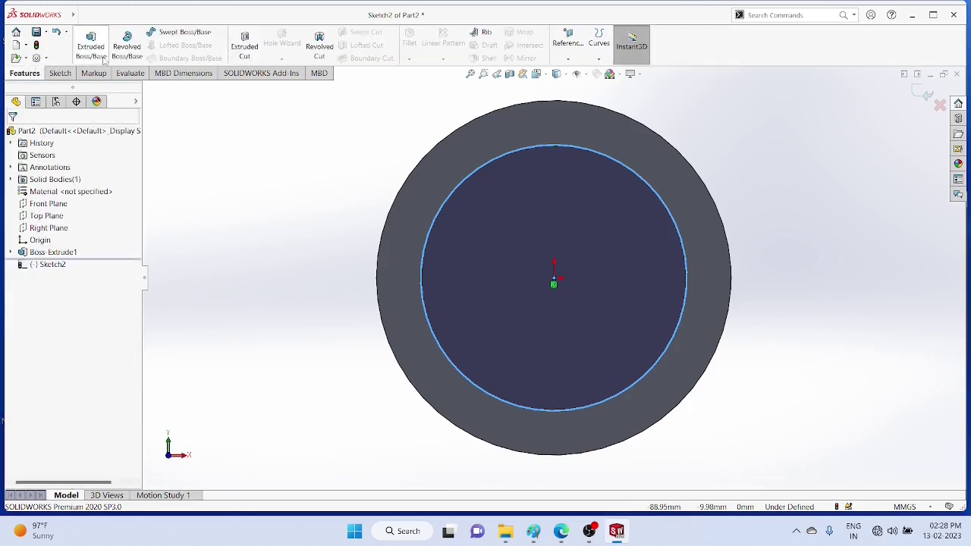
pyautogui.click(244, 46)
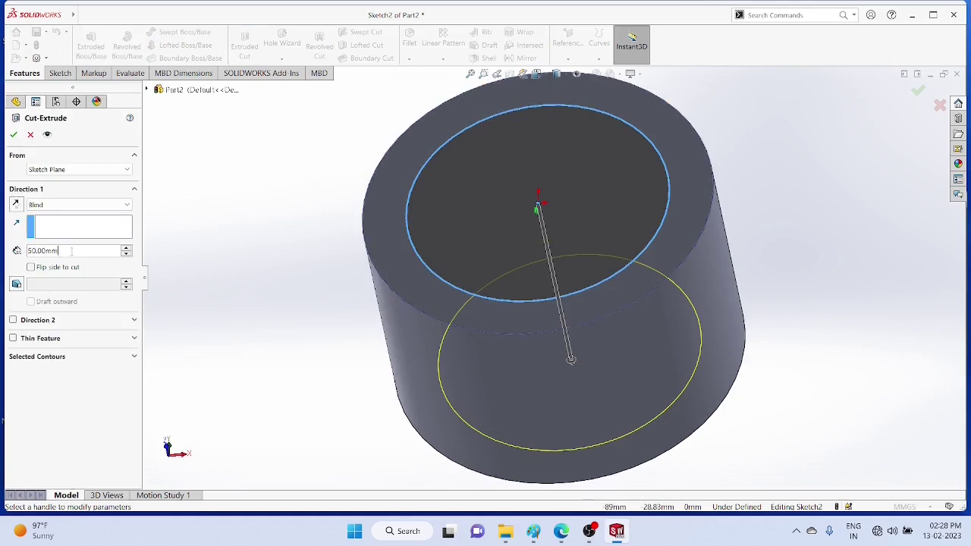
pyautogui.click(35, 251)
pyautogui.write('40')
pyautogui.press('Return')
pyautogui.click(13, 134)
pyautogui.moveTo(785, 310); pyautogui.dragTo(775, 266, button='middle')
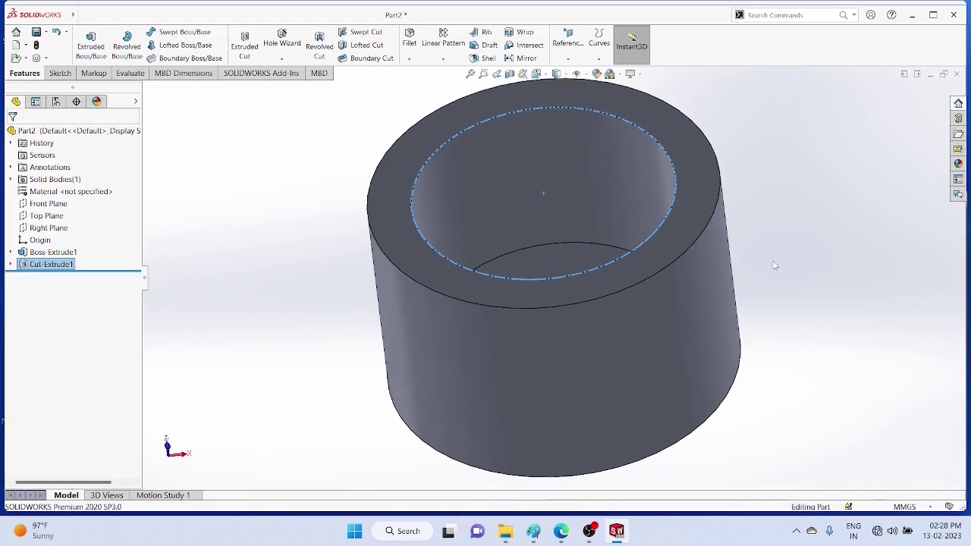
# Sketch a horizontal centerline on the Right Plane from the open end's edge to the origin, along the cylinder's axis
pyautogui.rightClick(47, 230)
pyautogui.press('Escape')
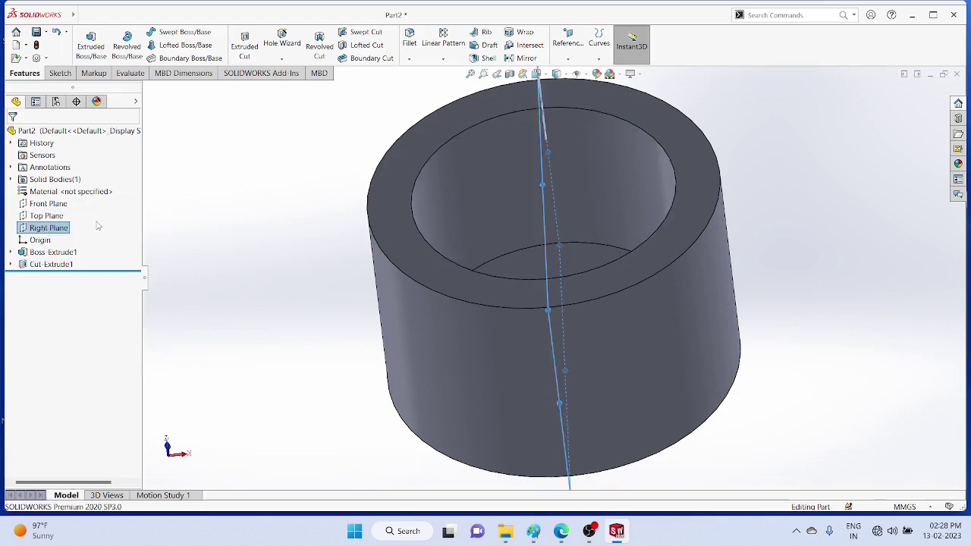
pyautogui.rightClick(39, 229)
pyautogui.click(95, 216)
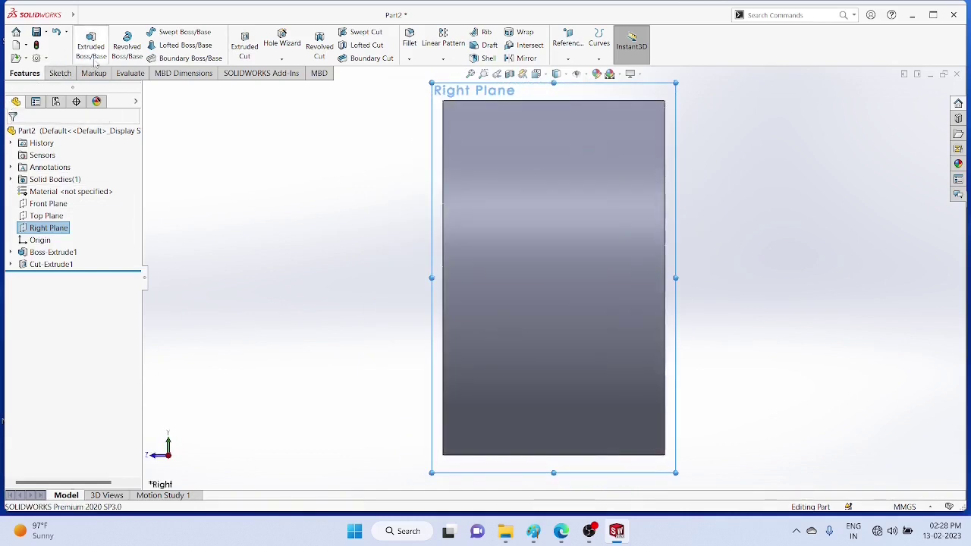
pyautogui.click(60, 73)
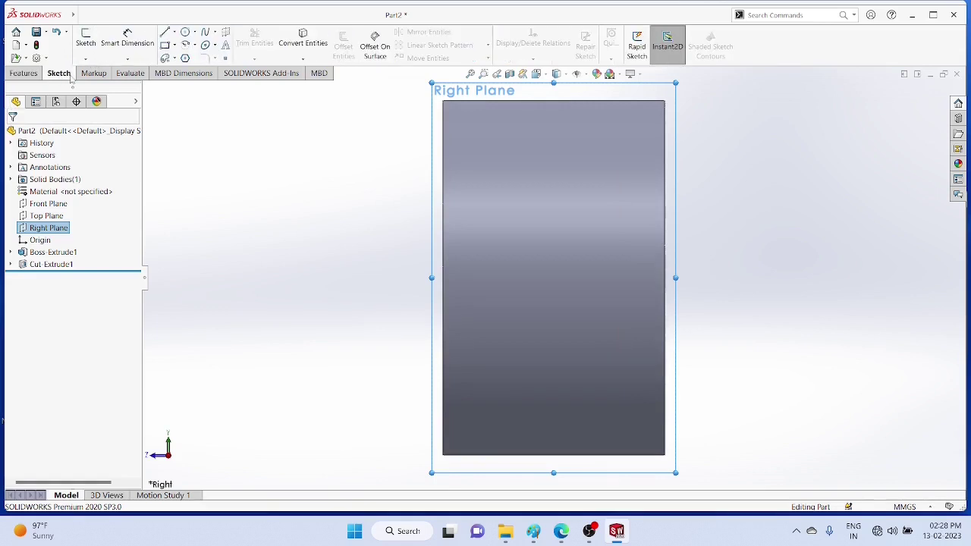
pyautogui.click(173, 31)
pyautogui.click(191, 56)
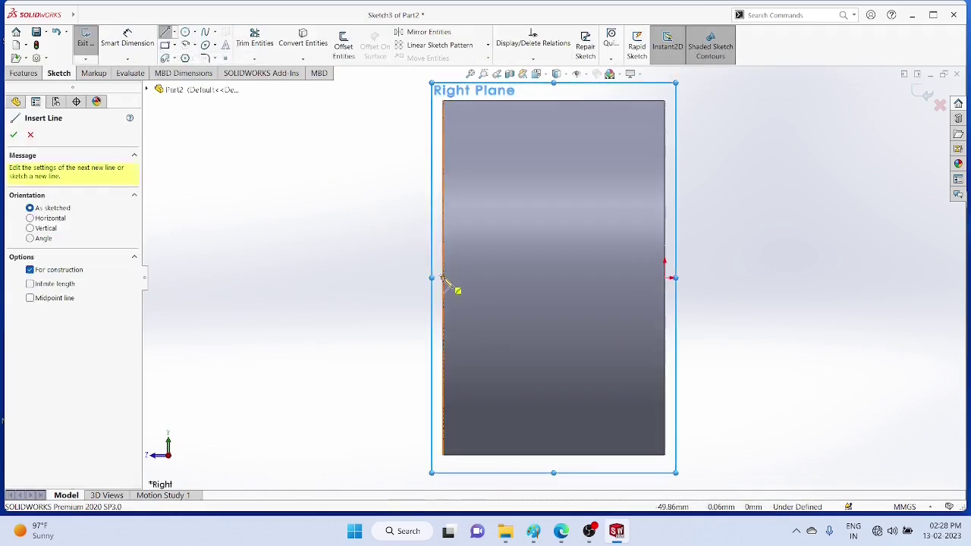
pyautogui.click(443, 277)
pyautogui.click(666, 277)
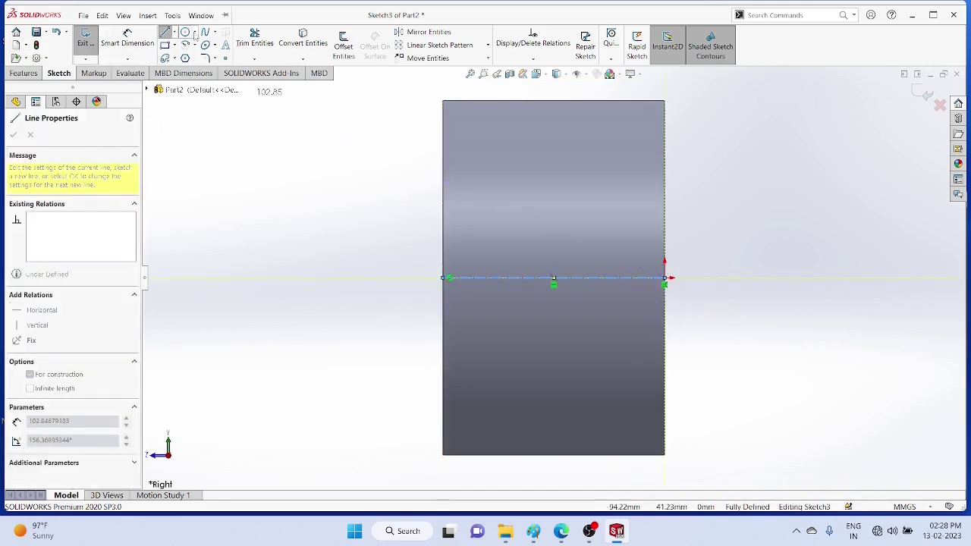
# Sketch a small center rectangle about 4.8 mm wide and 8.7 mm high, centred on the cylinder's upper edge near the open end
pyautogui.click(173, 45)
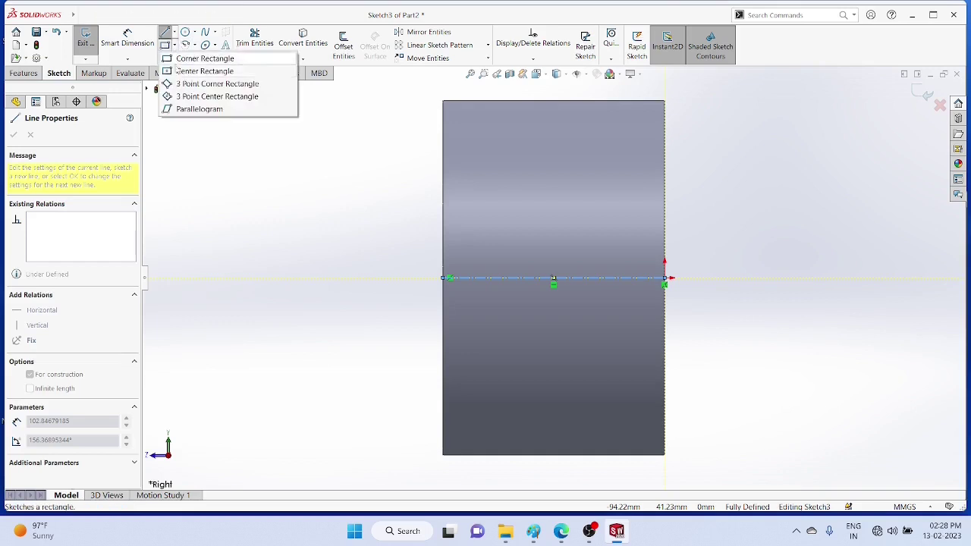
pyautogui.click(186, 71)
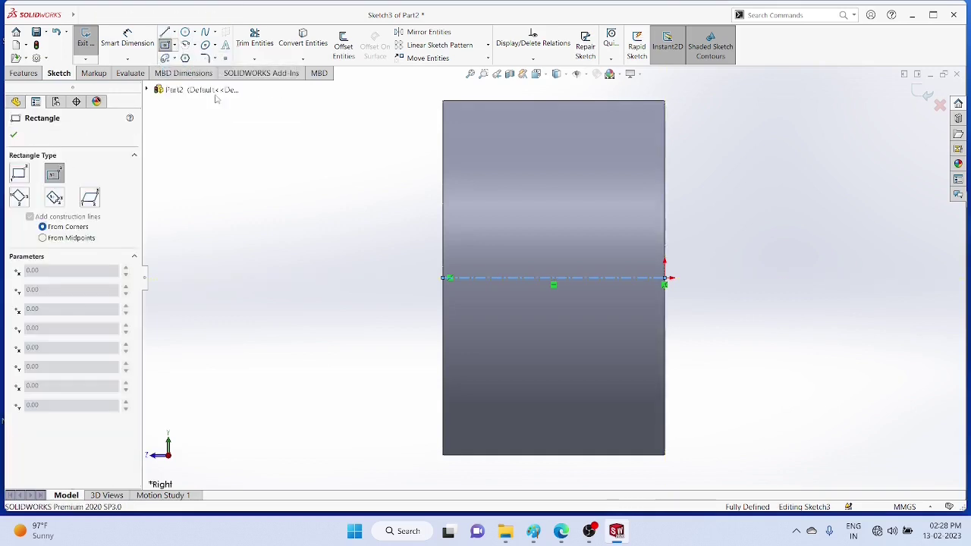
pyautogui.click(496, 101)
pyautogui.click(506, 119)
pyautogui.moveTo(716, 189)
pyautogui.mouseDown(button='middle')
pyautogui.moveTo(766, 189)
pyautogui.moveTo(711, 192)
pyautogui.moveTo(733, 198)
pyautogui.moveTo(718, 198)
pyautogui.mouseUp(button='middle')
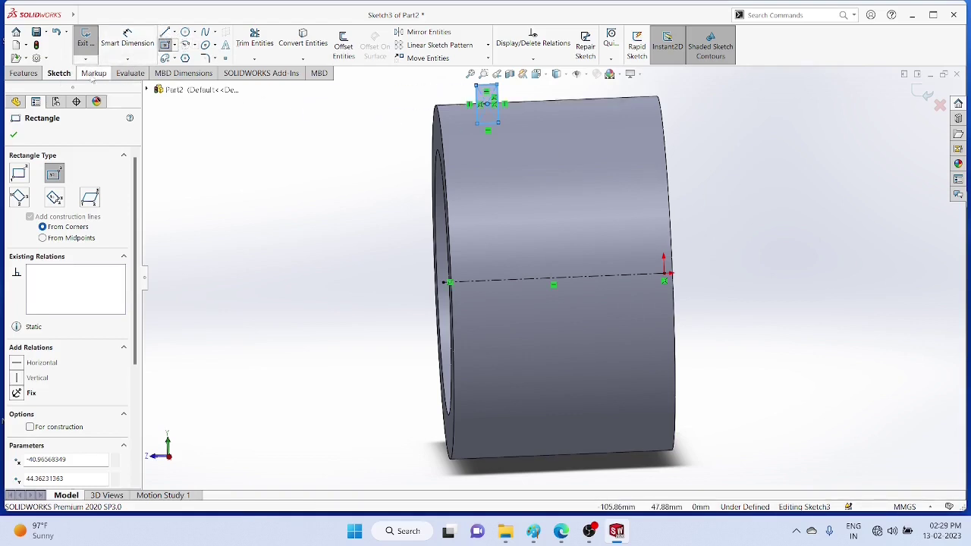
# Dimension the rectangle's center from the upper corner of the cylinder's closed end and set the distance to 5 mm
pyautogui.click(127, 59)
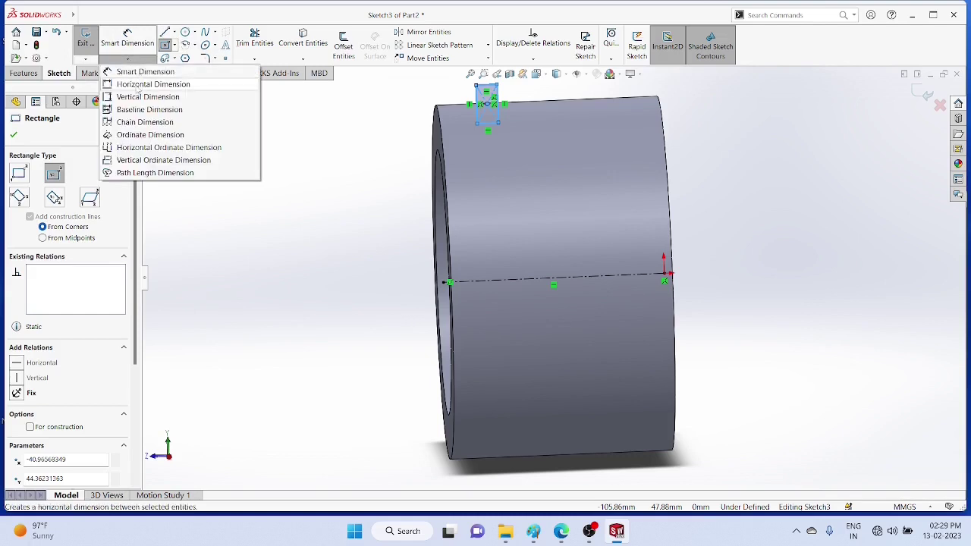
pyautogui.click(144, 72)
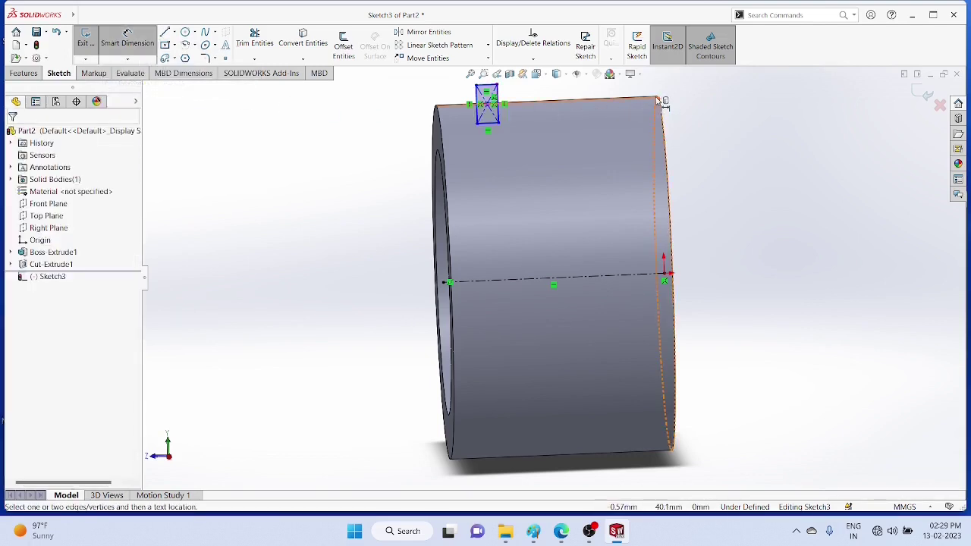
pyautogui.click(661, 98)
pyautogui.click(495, 101)
pyautogui.click(662, 102)
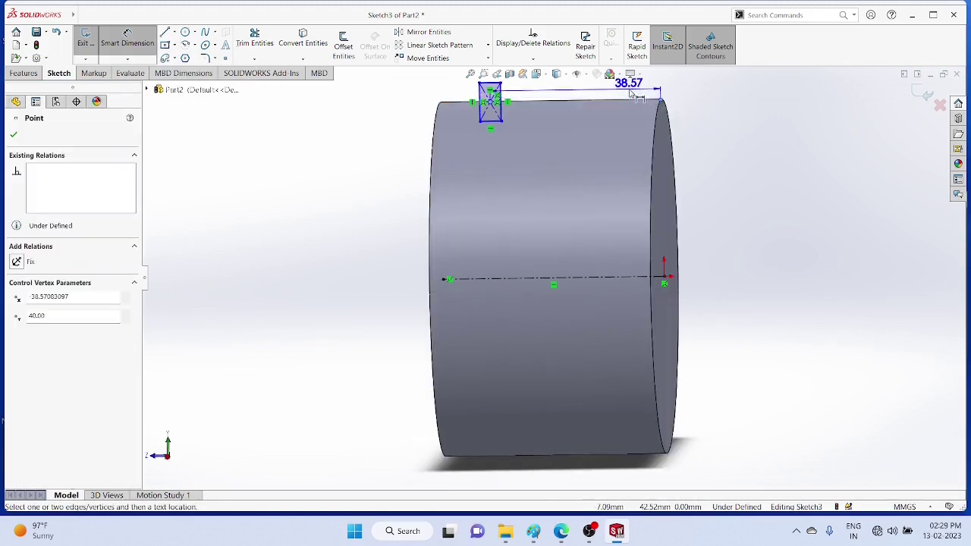
pyautogui.click(630, 85)
pyautogui.write('5')
pyautogui.press('Return')
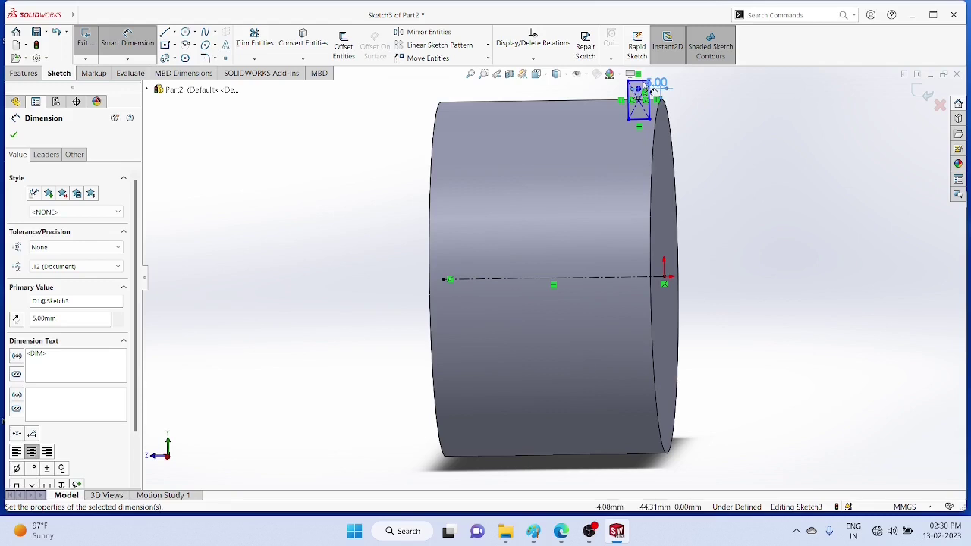
# Set the rectangle's distance from the closed end to 10 mm
pyautogui.doubleClick(658, 85)
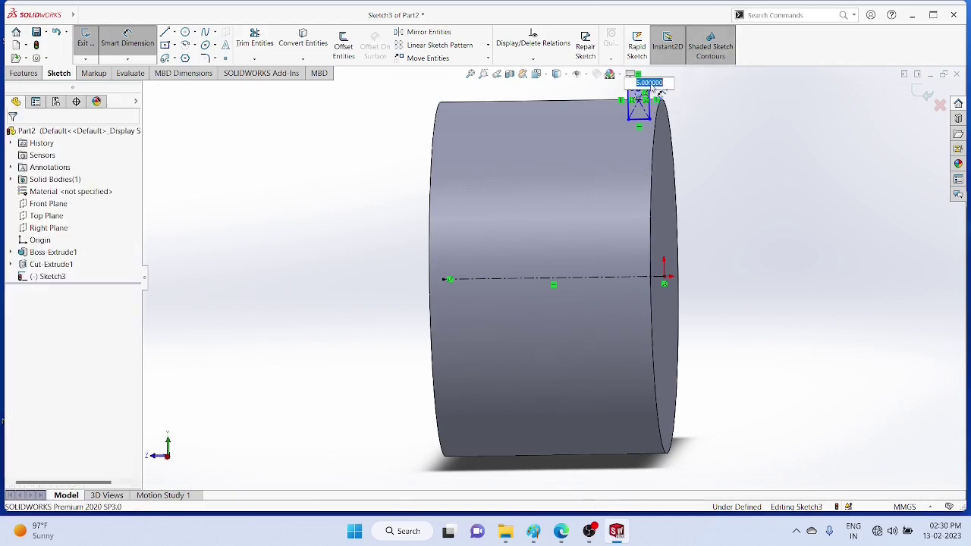
pyautogui.write('10')
pyautogui.press('Return')
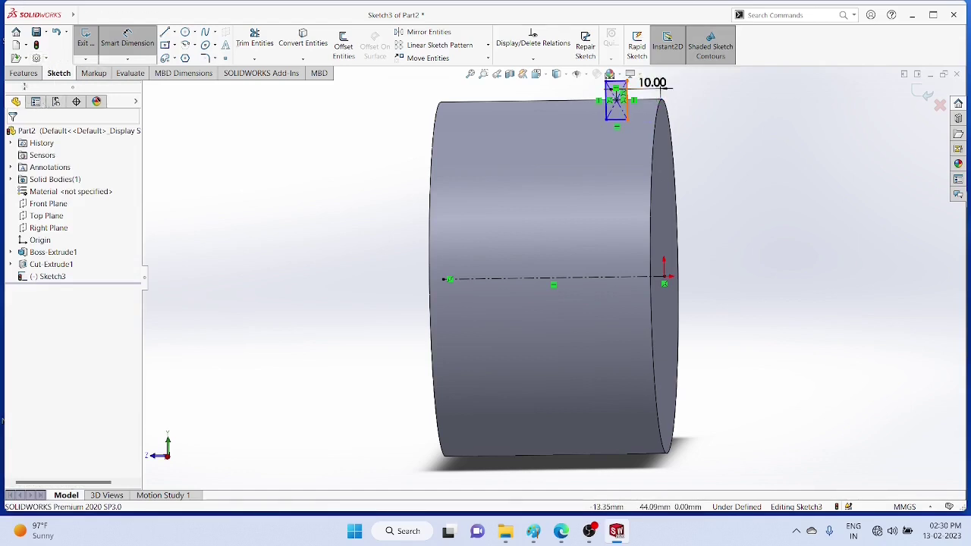
# Revolve-cut the rectangle 360 degrees around the centerline to form a groove around the cylinder
pyautogui.click(23, 73)
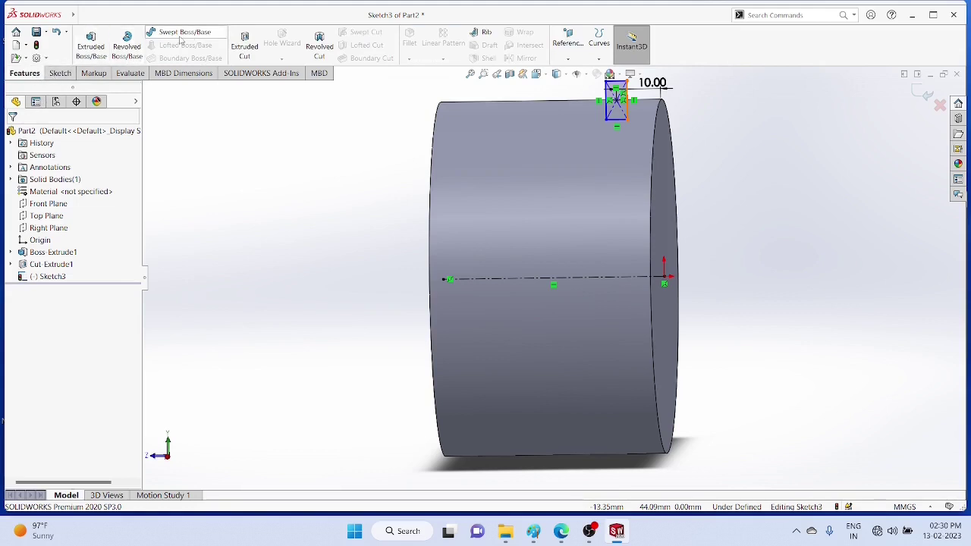
pyautogui.click(319, 46)
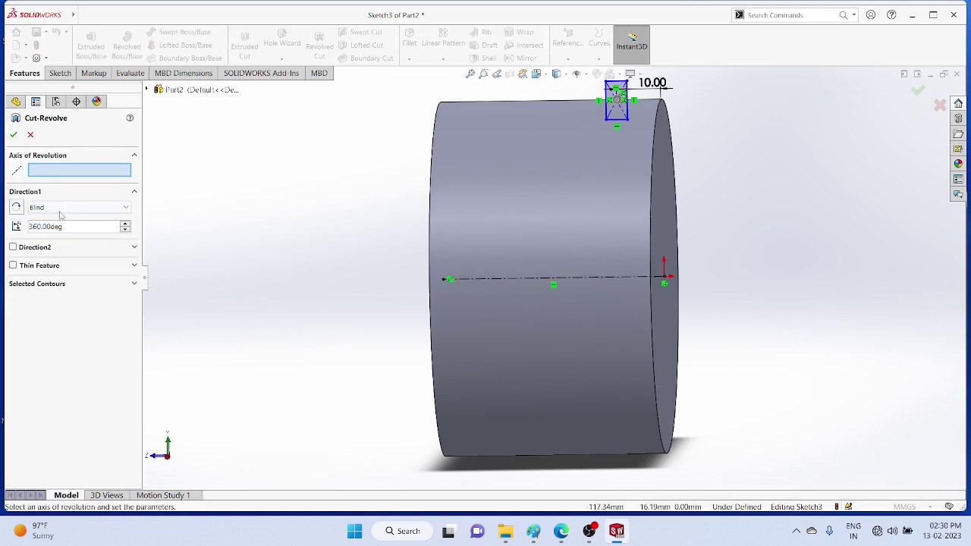
pyautogui.click(488, 278)
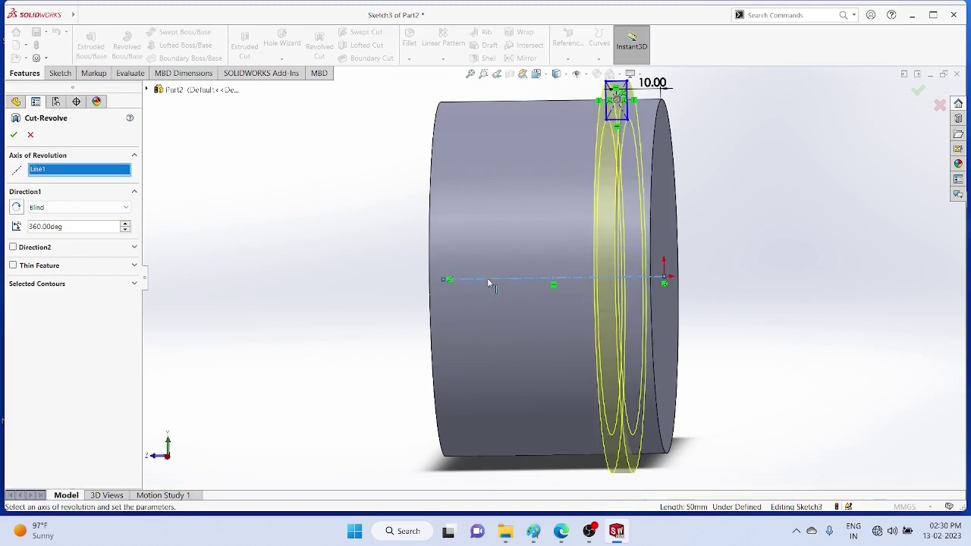
pyautogui.click(15, 135)
pyautogui.moveTo(726, 249); pyautogui.dragTo(824, 240, button='middle')
pyautogui.press('Escape')
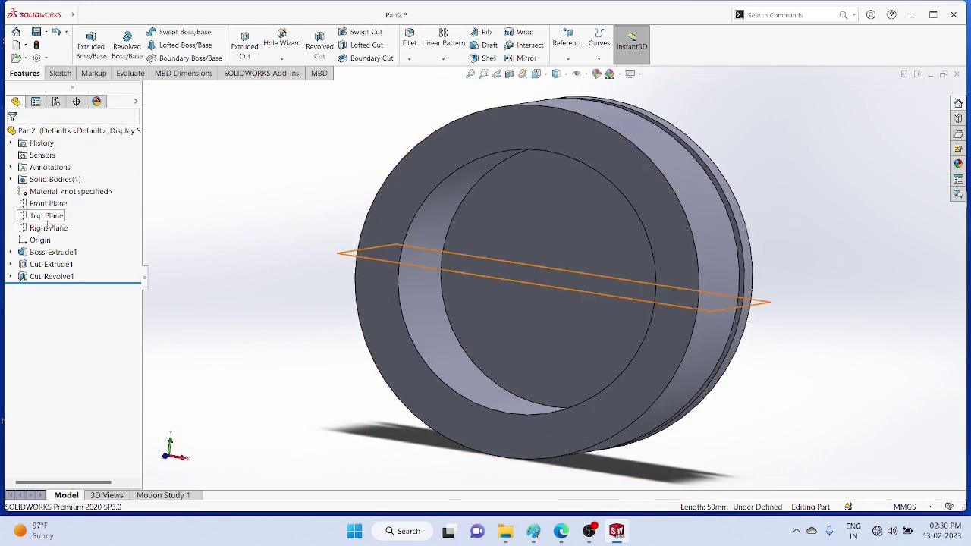
# Sketch a circle about 6 mm in radius on the Top Plane, vertically aligned with the origin and about 24 mm from it
pyautogui.click(47, 219)
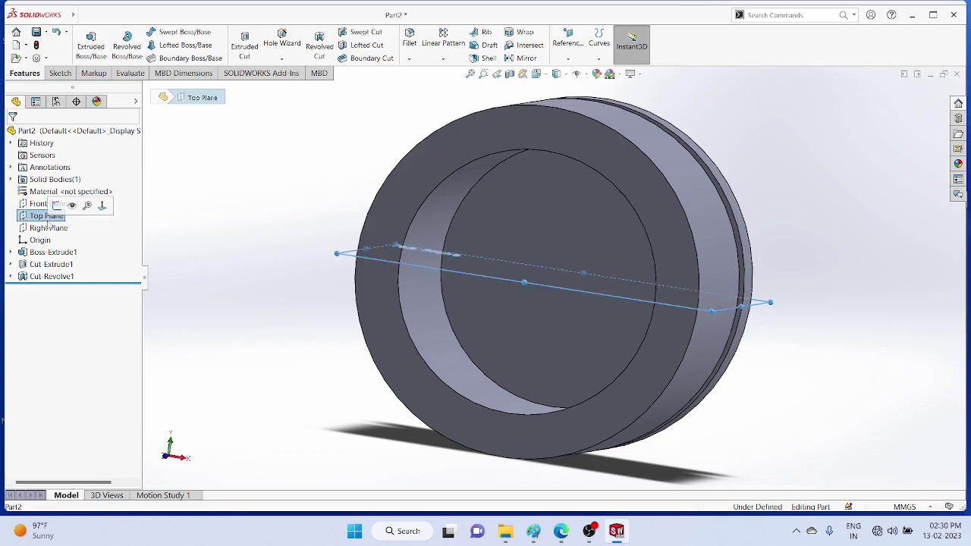
pyautogui.rightClick(47, 218)
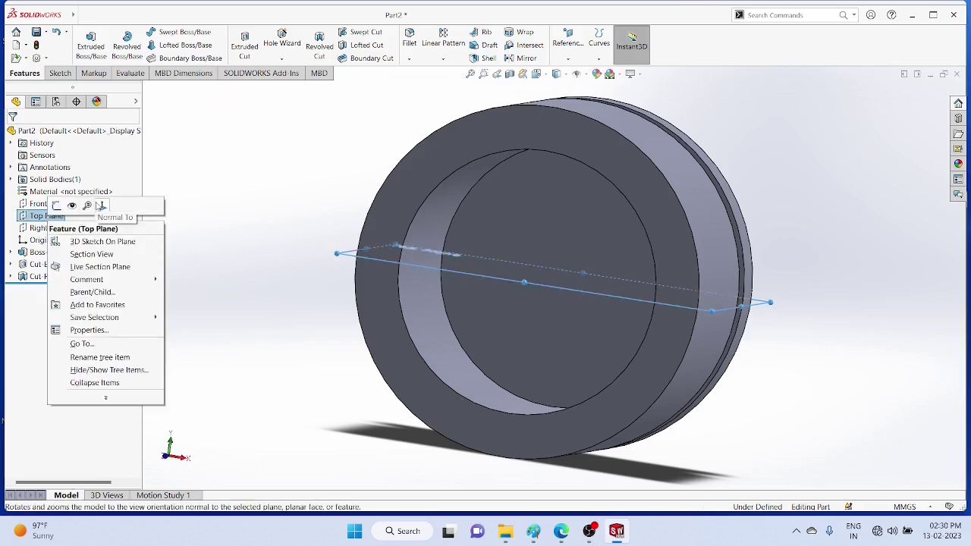
pyautogui.click(96, 207)
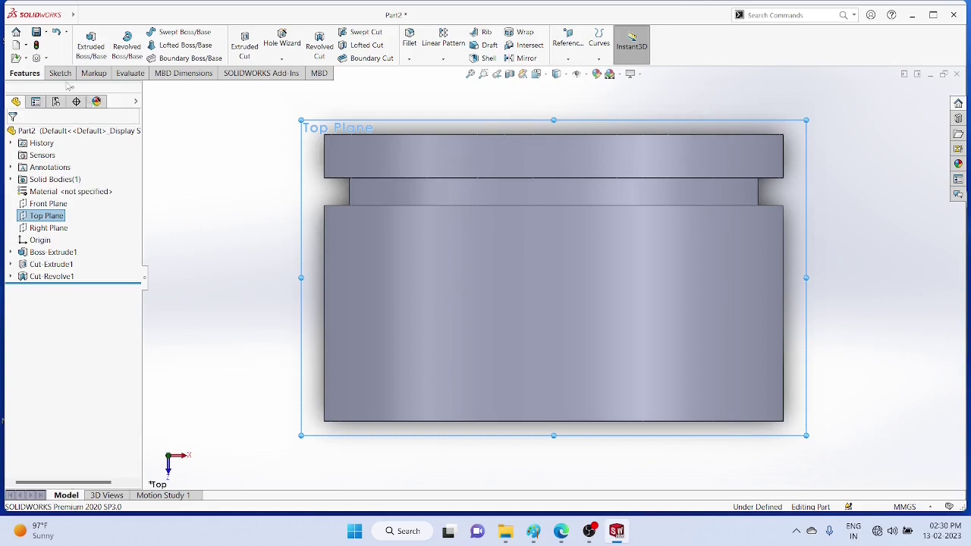
pyautogui.click(60, 73)
pyautogui.click(196, 33)
pyautogui.click(204, 46)
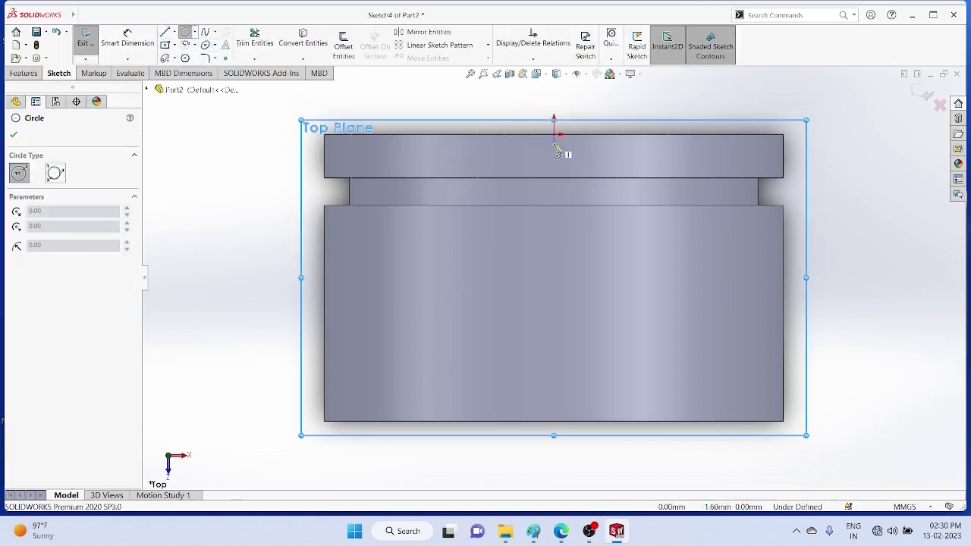
pyautogui.click(554, 274)
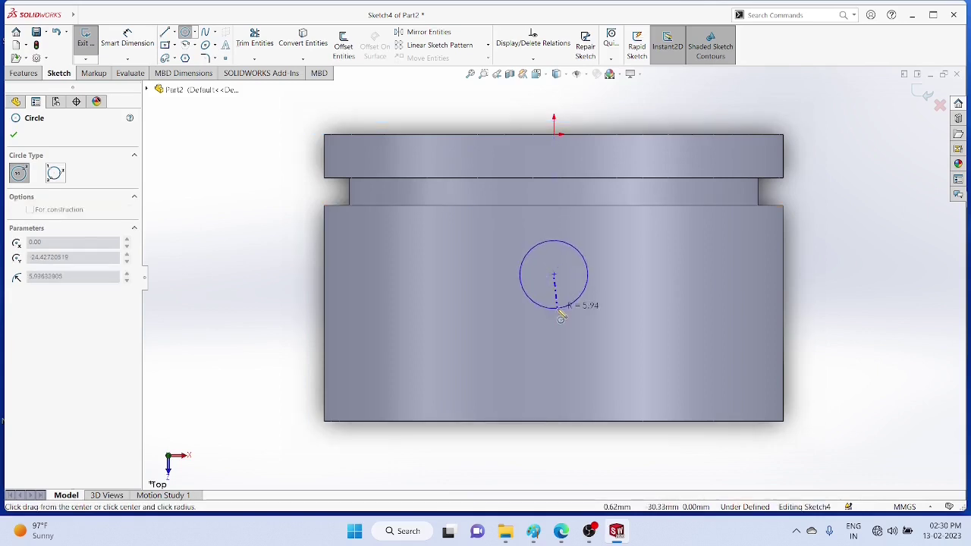
pyautogui.click(578, 299)
# Set the circle's radius to 10 mm
pyautogui.moveTo(72, 407); pyautogui.dragTo(28, 406)
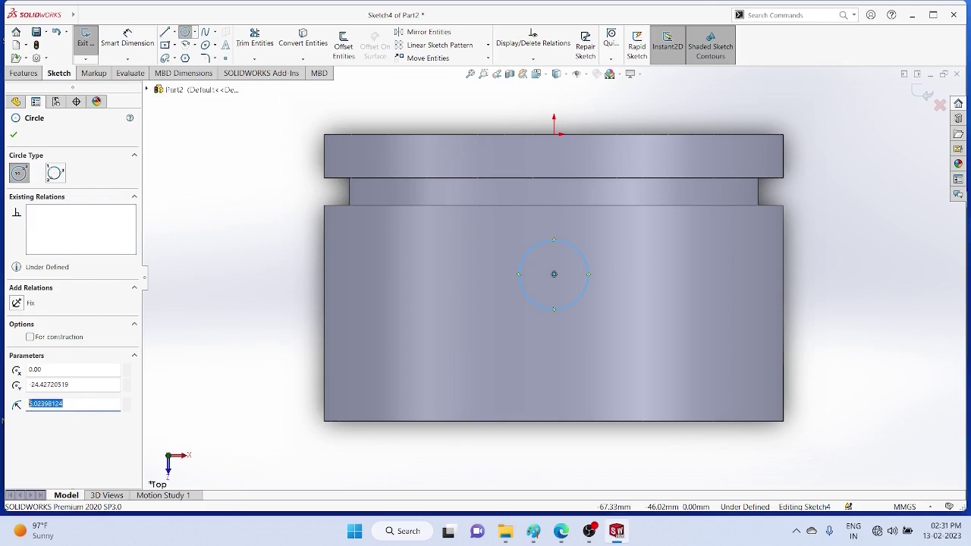
pyautogui.write('10.00')
pyautogui.press('Escape')
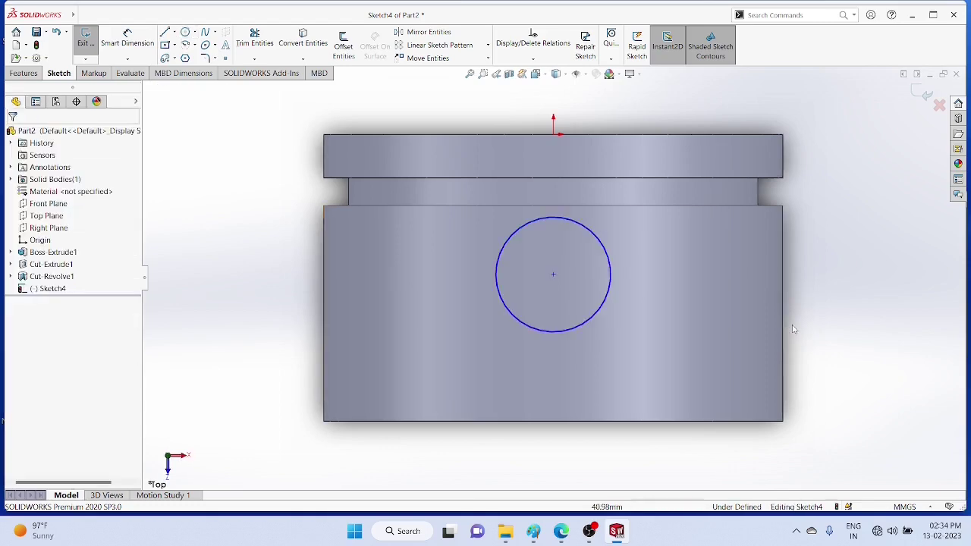
# Add a vertical dimension between the circle's center and the origin and set it to 35 mm
pyautogui.moveTo(798, 327); pyautogui.dragTo(796, 171, button='middle')
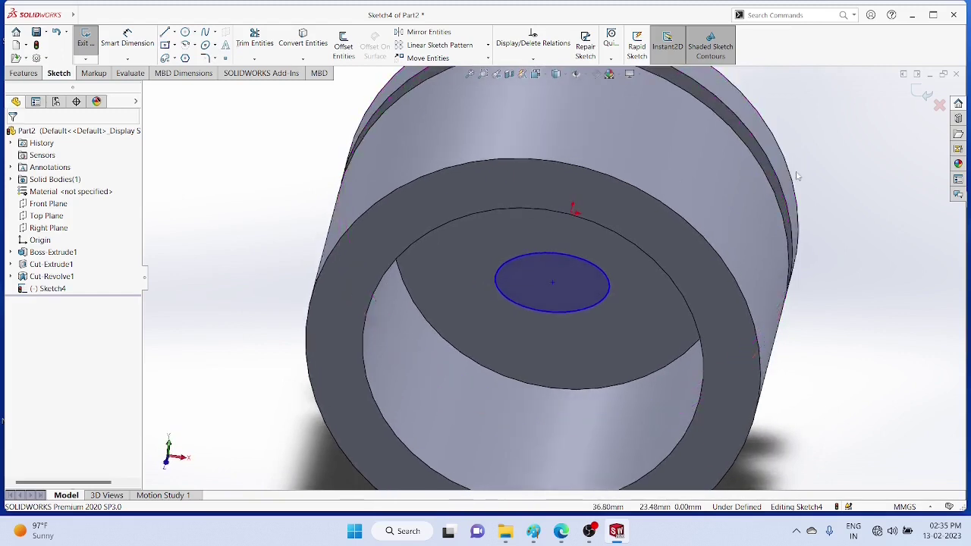
pyautogui.click(127, 59)
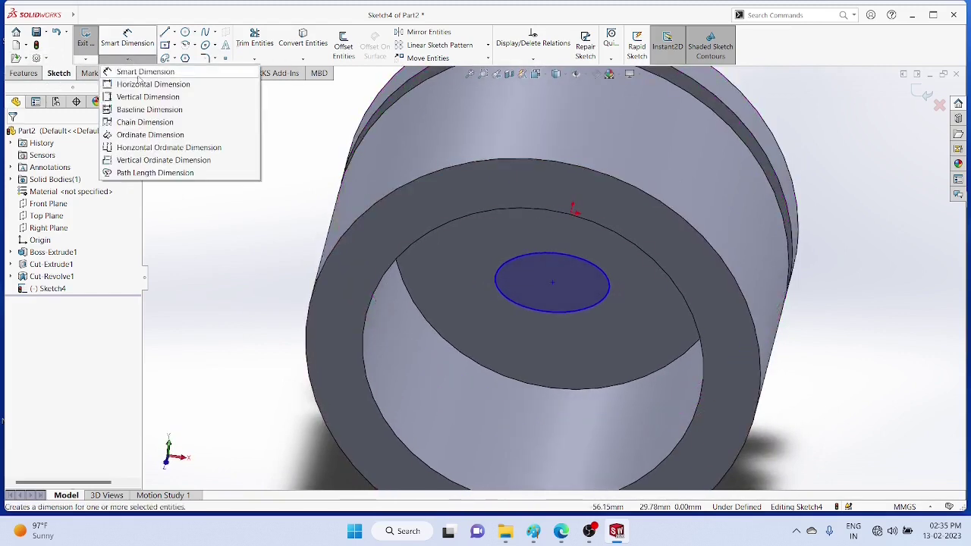
pyautogui.click(143, 97)
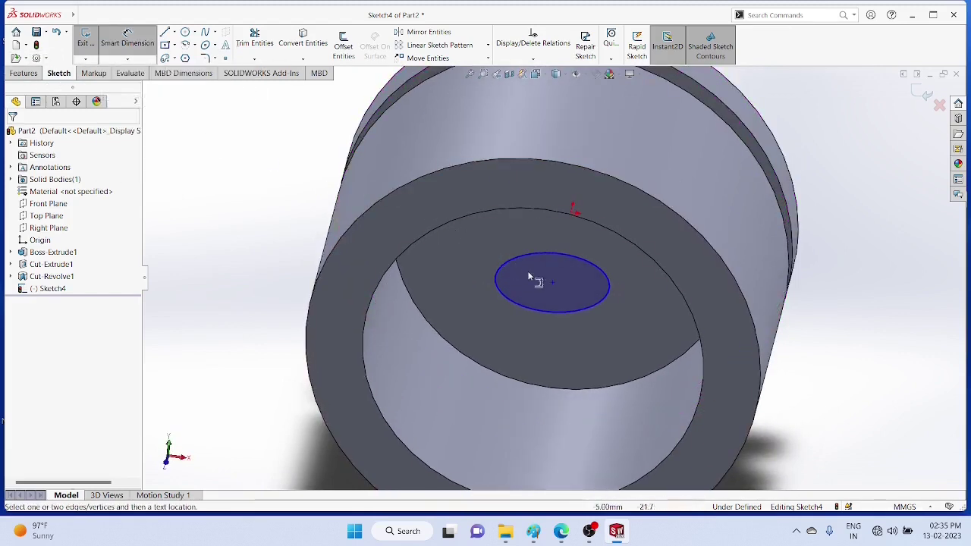
pyautogui.click(553, 287)
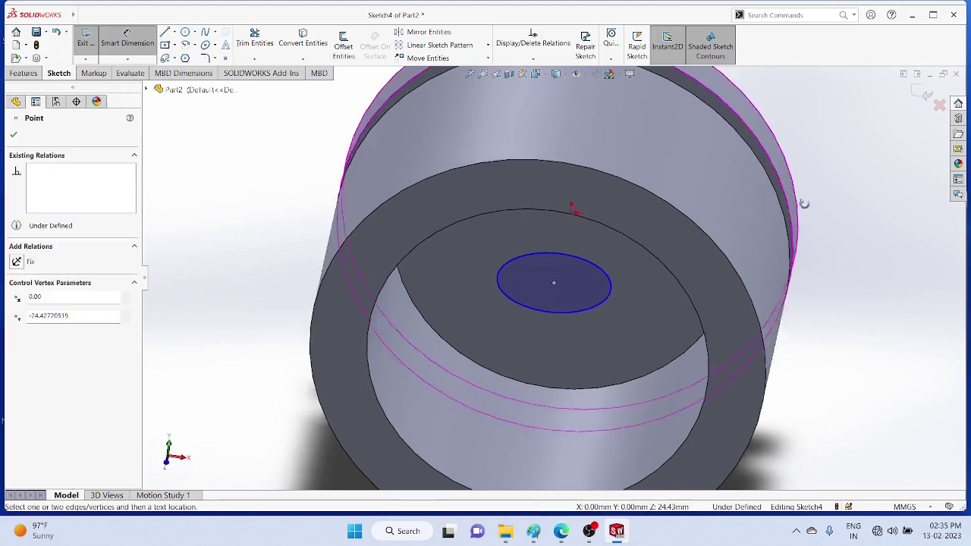
pyautogui.moveTo(797, 212); pyautogui.dragTo(775, 379, button='middle')
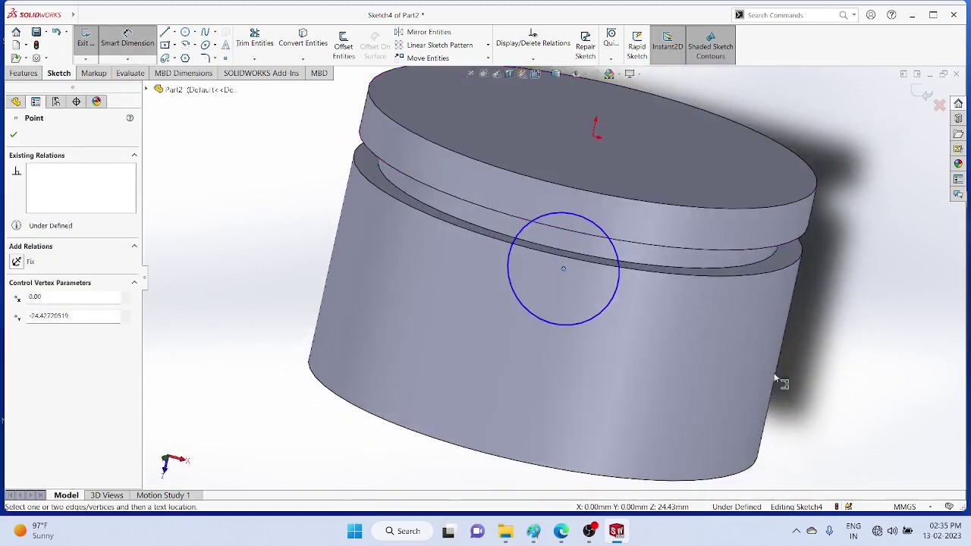
pyautogui.click(597, 138)
pyautogui.click(864, 279)
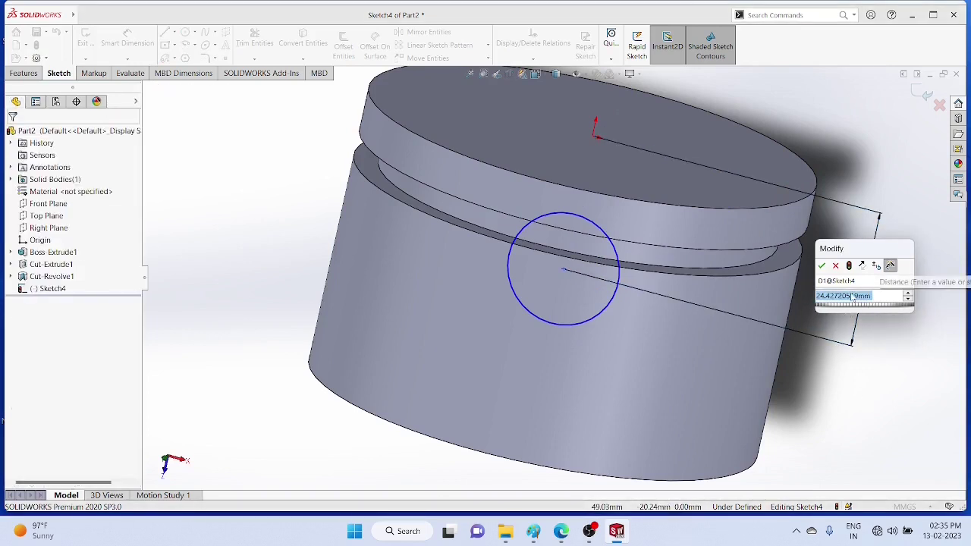
pyautogui.write('35')
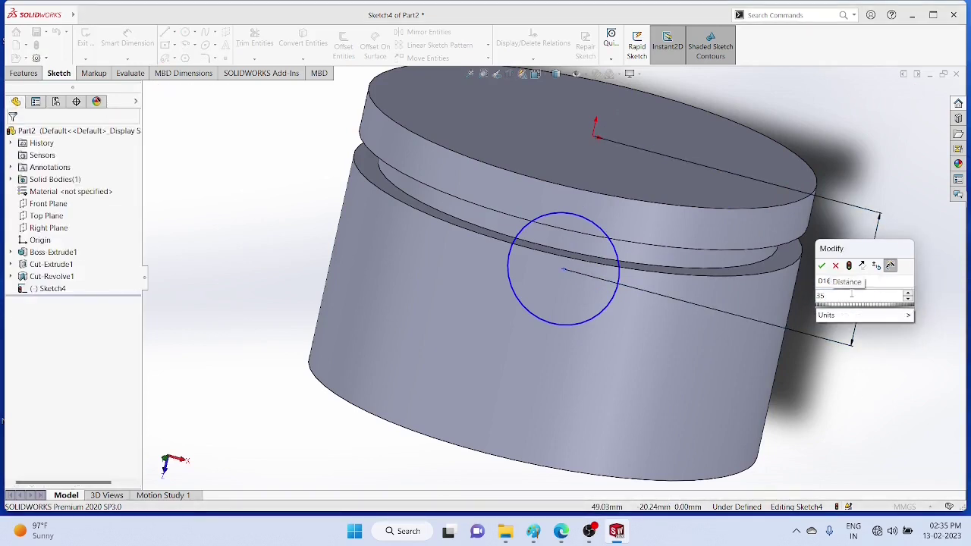
pyautogui.press('Return')
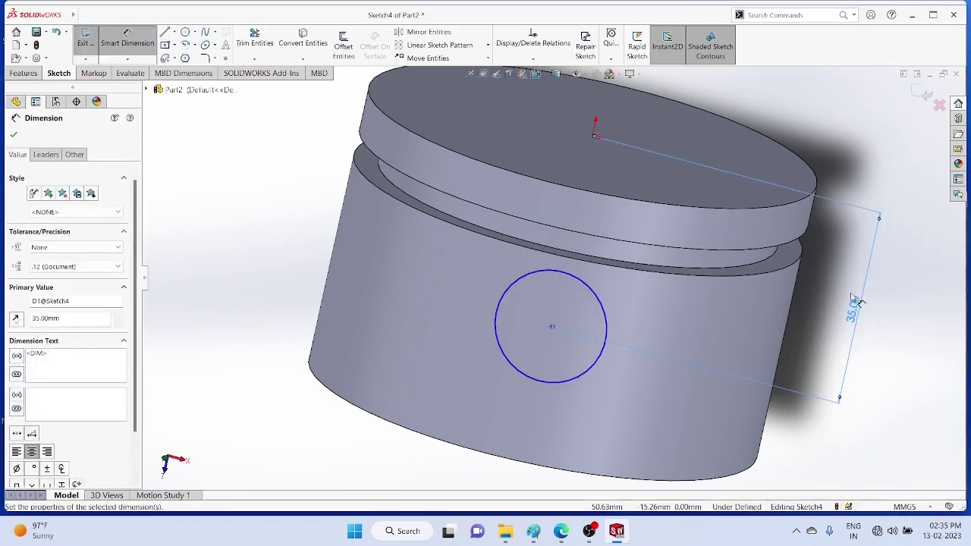
pyautogui.moveTo(843, 391); pyautogui.dragTo(850, 160, button='middle')
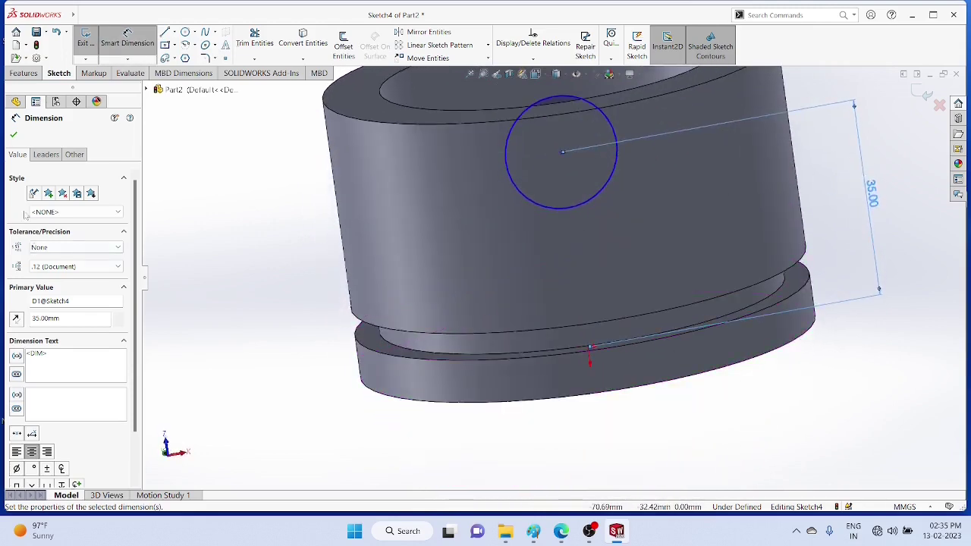
pyautogui.click(128, 33)
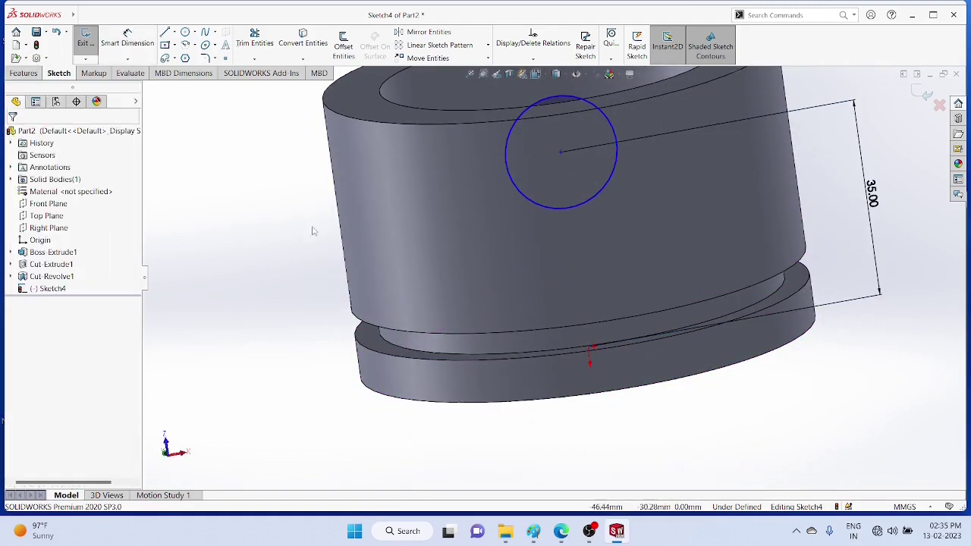
# Extrude the circle as a boss with a blind depth of 10 mm in both directions from the Top Plane
pyautogui.click(23, 73)
pyautogui.click(91, 47)
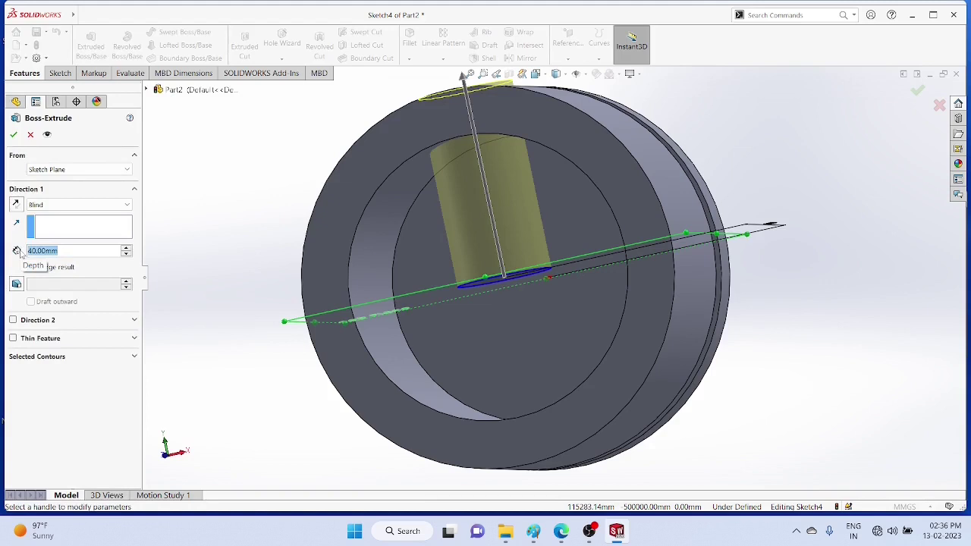
pyautogui.write('10')
pyautogui.press('Return')
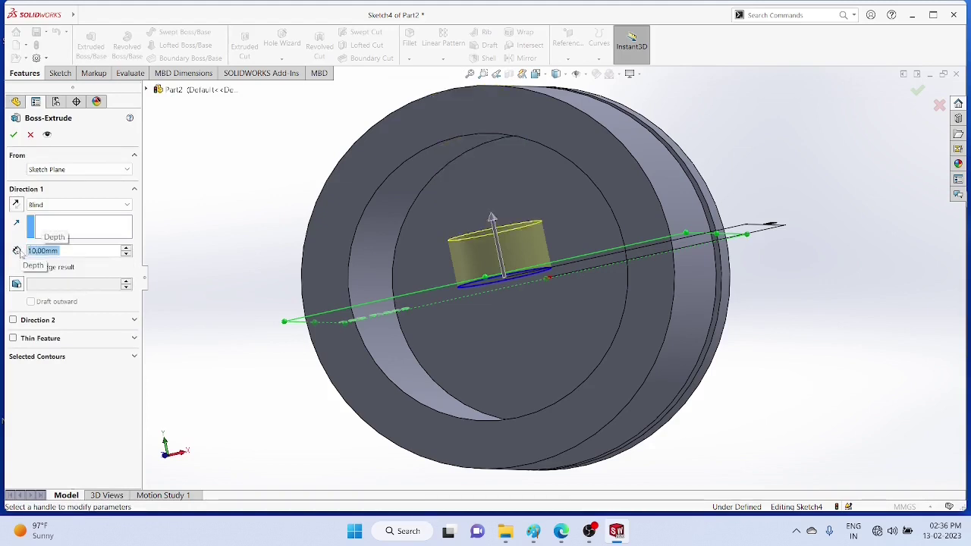
pyautogui.click(13, 321)
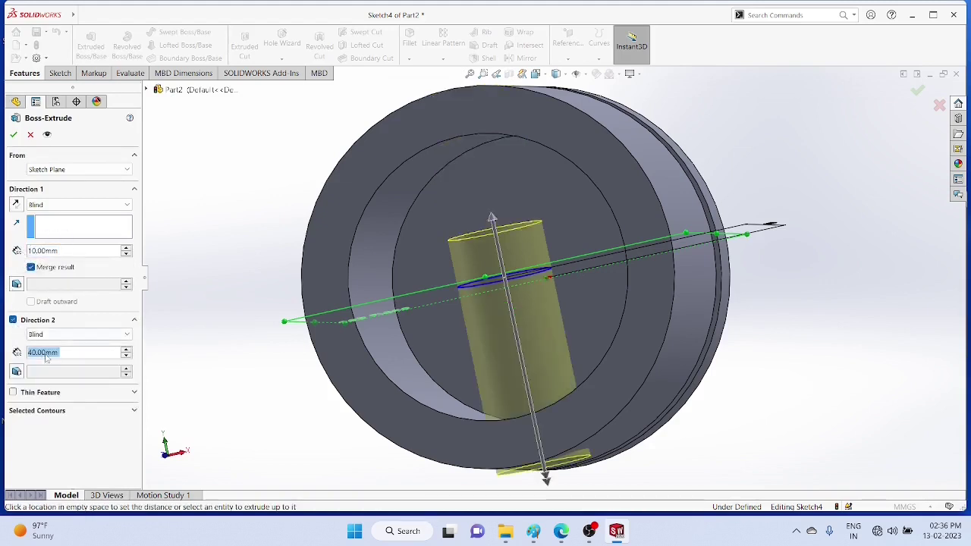
pyautogui.write('40')
pyautogui.press('Return')
pyautogui.write('10')
pyautogui.press('Return')
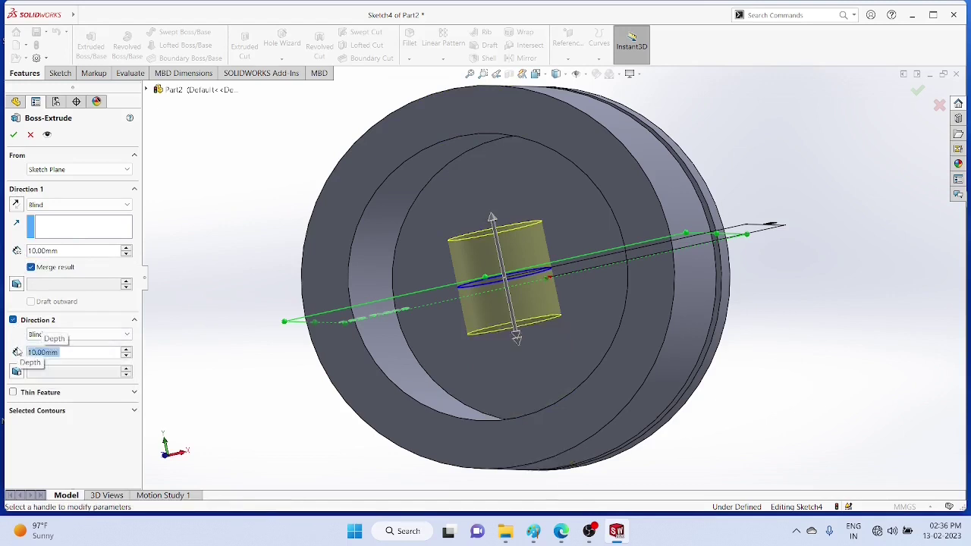
pyautogui.click(13, 134)
# Sketch a concentric circle of 10 mm radius on the upper end face of the new cylindrical boss, matching its edge
pyautogui.moveTo(737, 393); pyautogui.dragTo(763, 412, button='middle')
pyautogui.rightClick(537, 255)
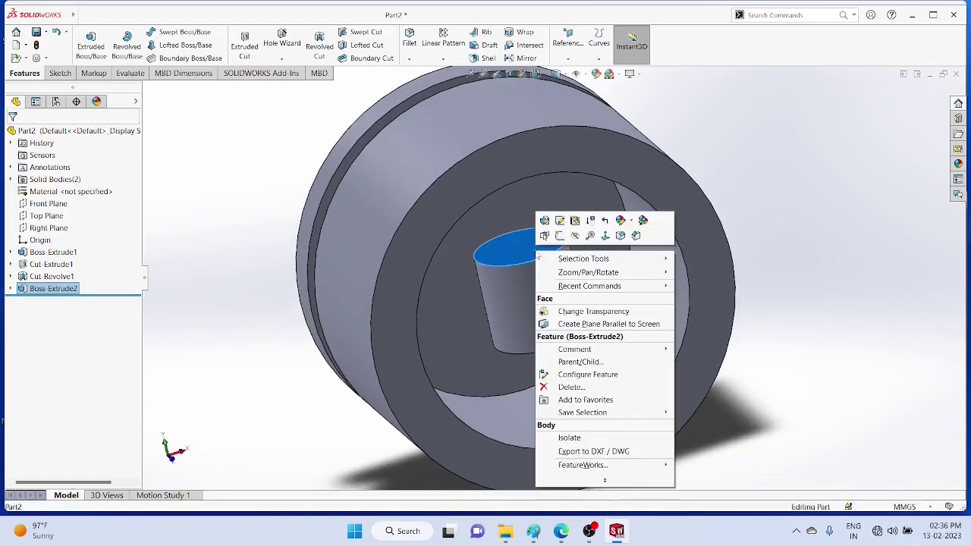
pyautogui.click(605, 235)
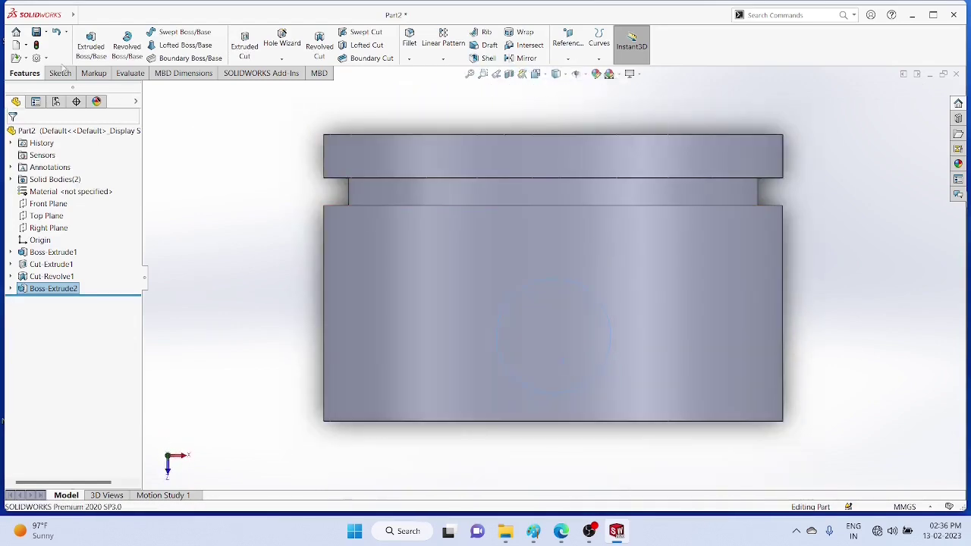
pyautogui.click(60, 73)
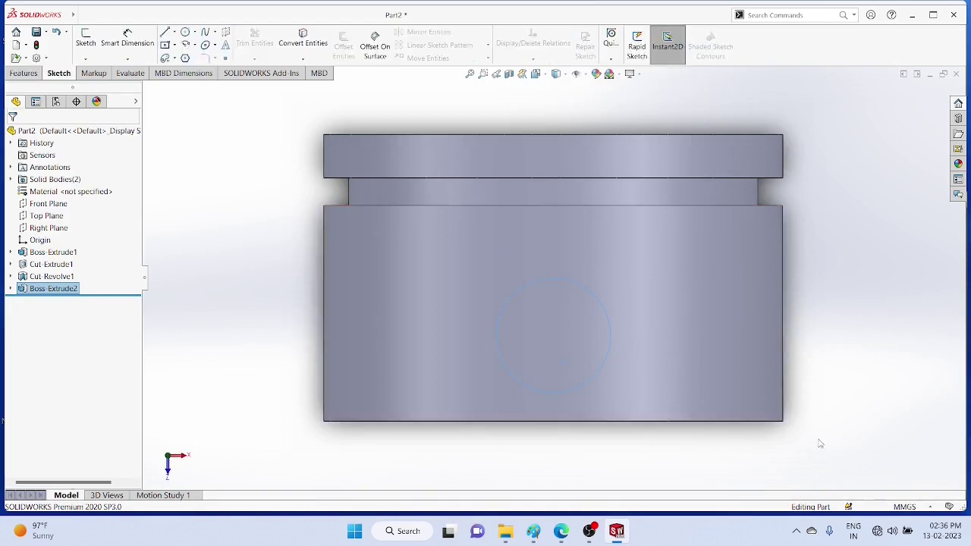
pyautogui.moveTo(820, 442)
pyautogui.mouseDown(button='middle')
pyautogui.moveTo(821, 340)
pyautogui.moveTo(812, 315)
pyautogui.mouseUp(button='middle')
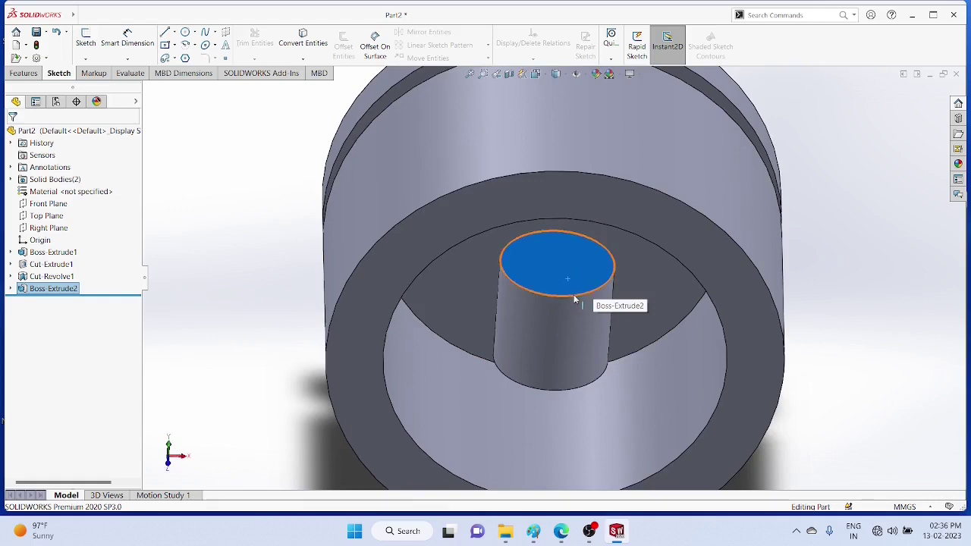
pyautogui.click(195, 34)
pyautogui.click(208, 44)
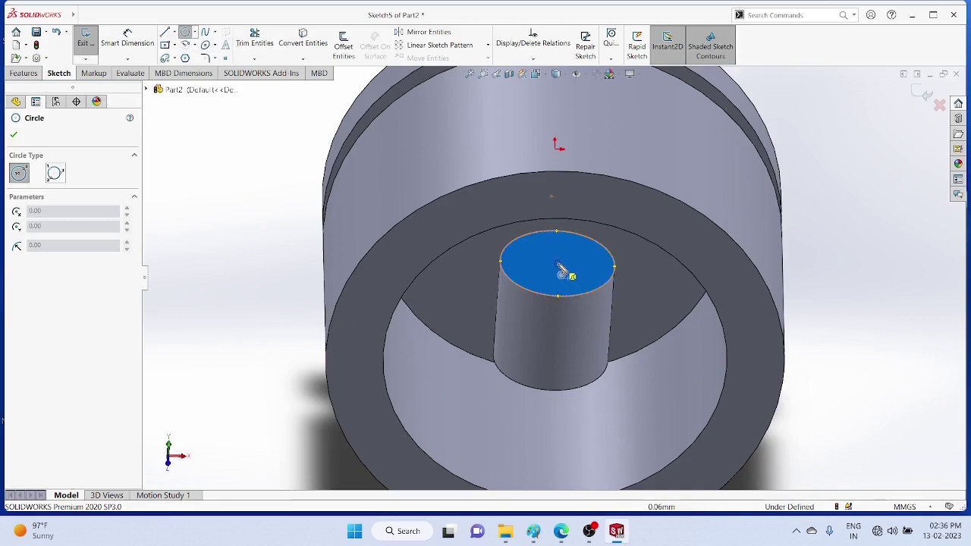
pyautogui.click(558, 266)
pyautogui.click(617, 280)
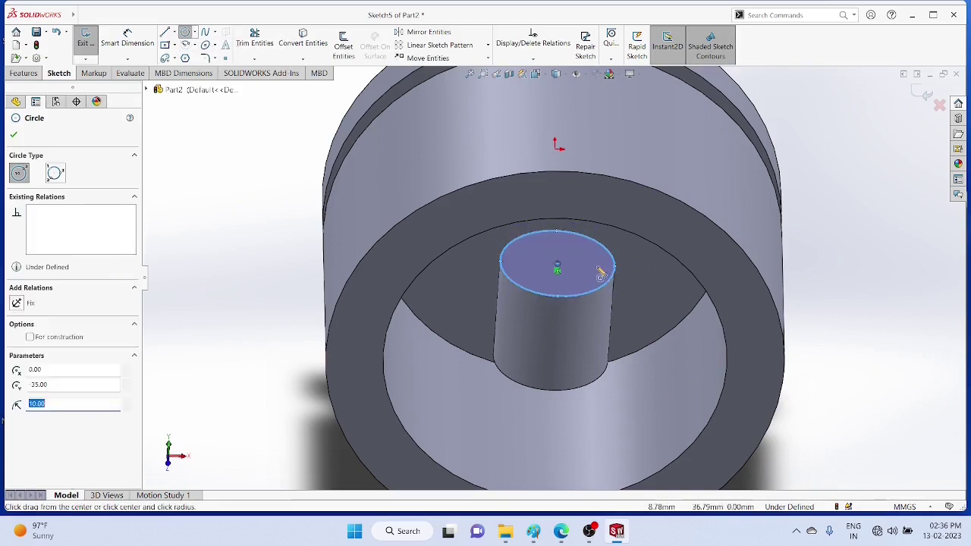
# Set up a boss extrusion of the circle up to the bore's inner cylindrical surface, directed away from the existing boss
pyautogui.click(24, 72)
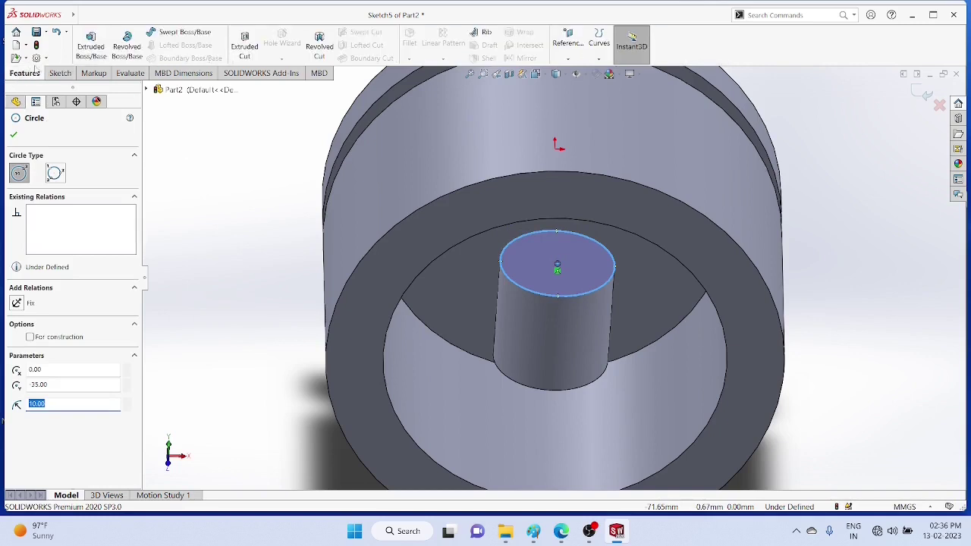
pyautogui.click(92, 48)
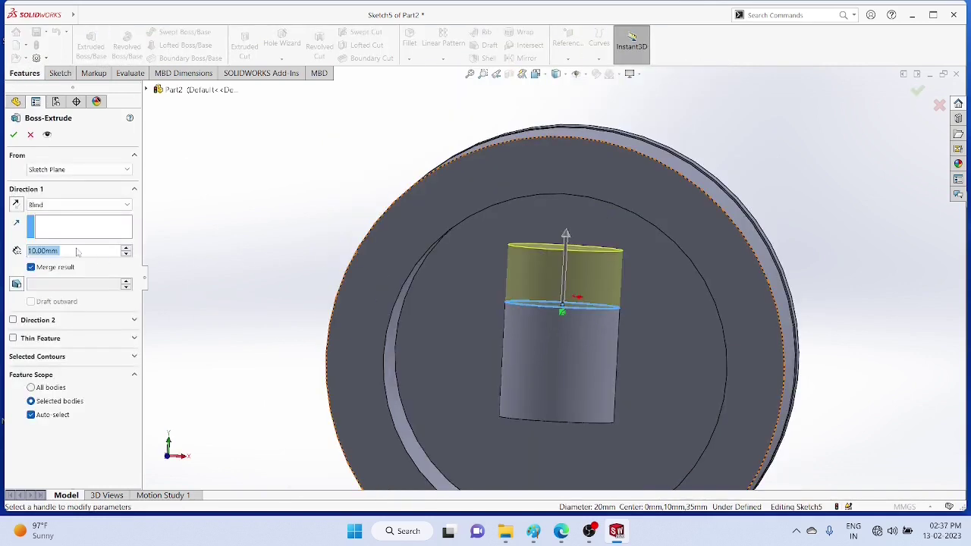
pyautogui.click(127, 205)
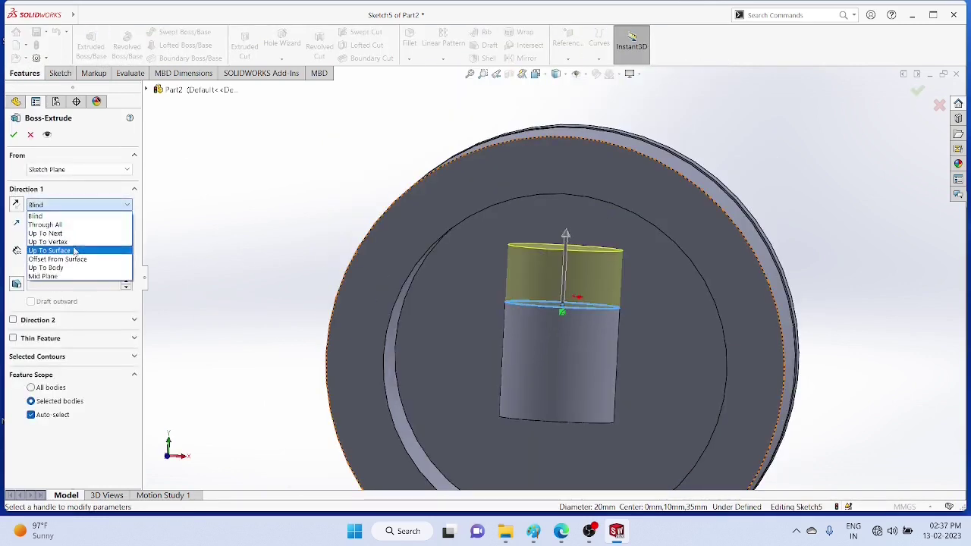
pyautogui.click(73, 250)
pyautogui.moveTo(286, 265); pyautogui.dragTo(769, 157, button='middle')
pyautogui.click(694, 108)
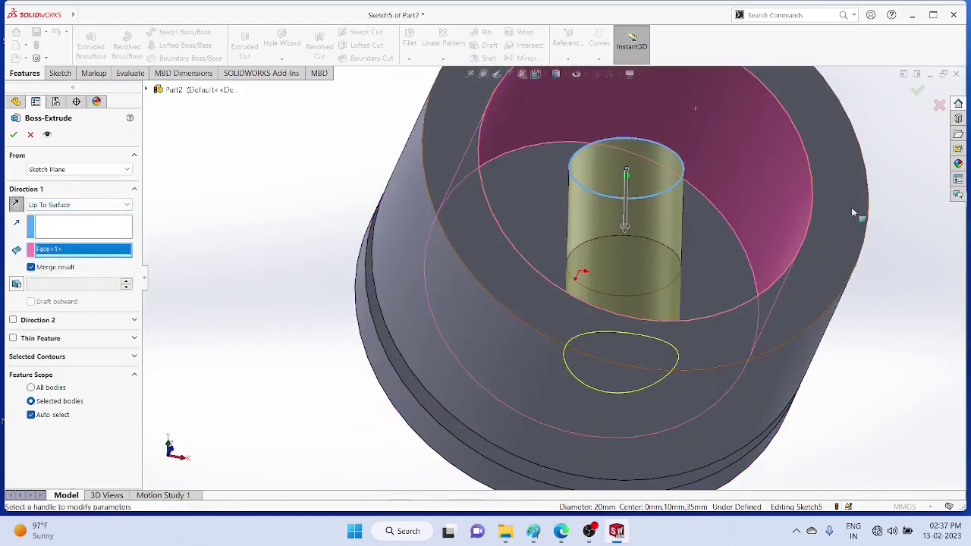
pyautogui.moveTo(853, 207); pyautogui.dragTo(855, 326, button='middle')
pyautogui.click(16, 207)
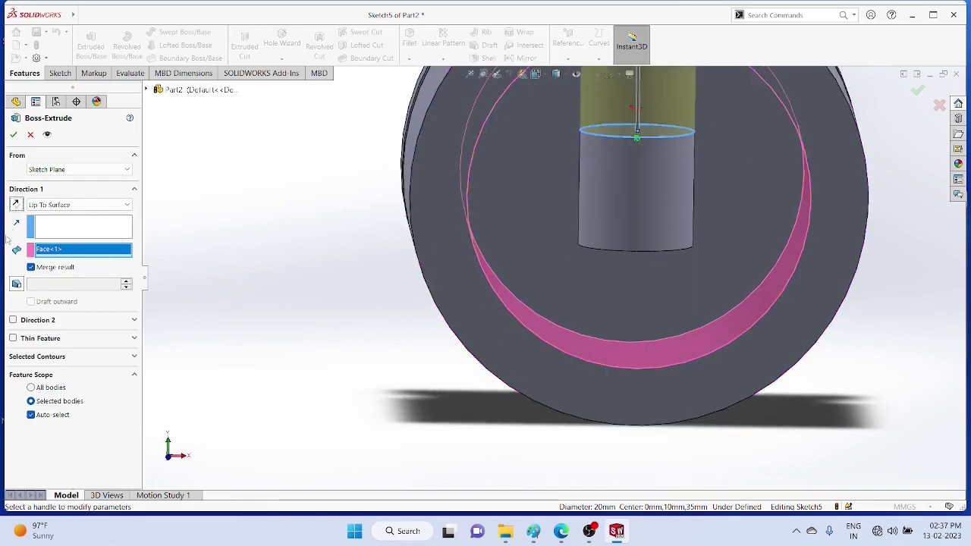
# Add a 10-degree outward draft to the boss extrusion and complete it so it flares towards the bore wall
pyautogui.click(16, 285)
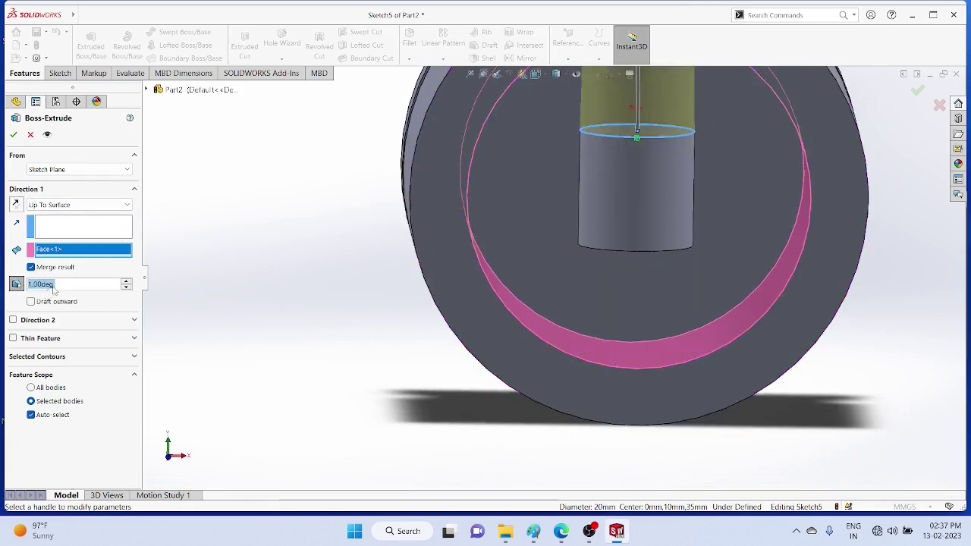
pyautogui.write('10')
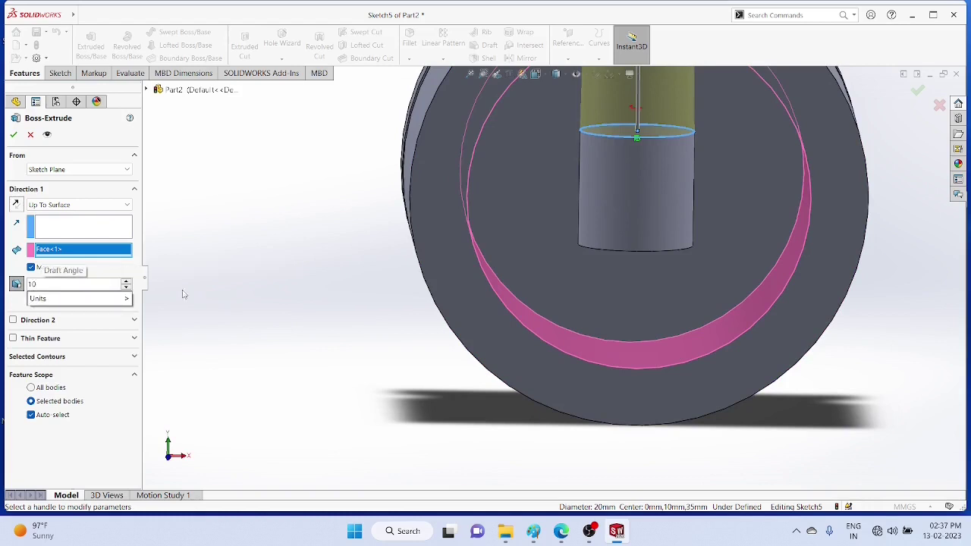
pyautogui.press('Return')
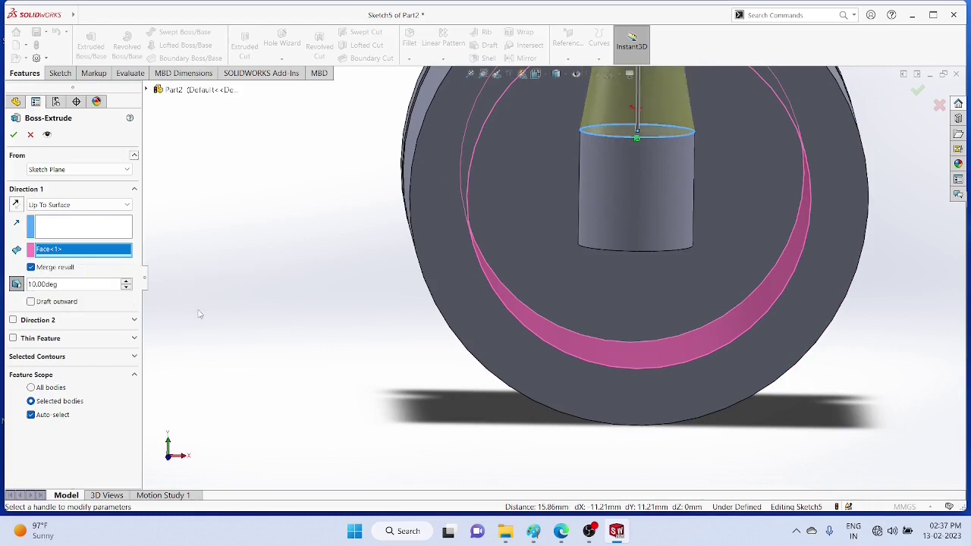
pyautogui.click(30, 302)
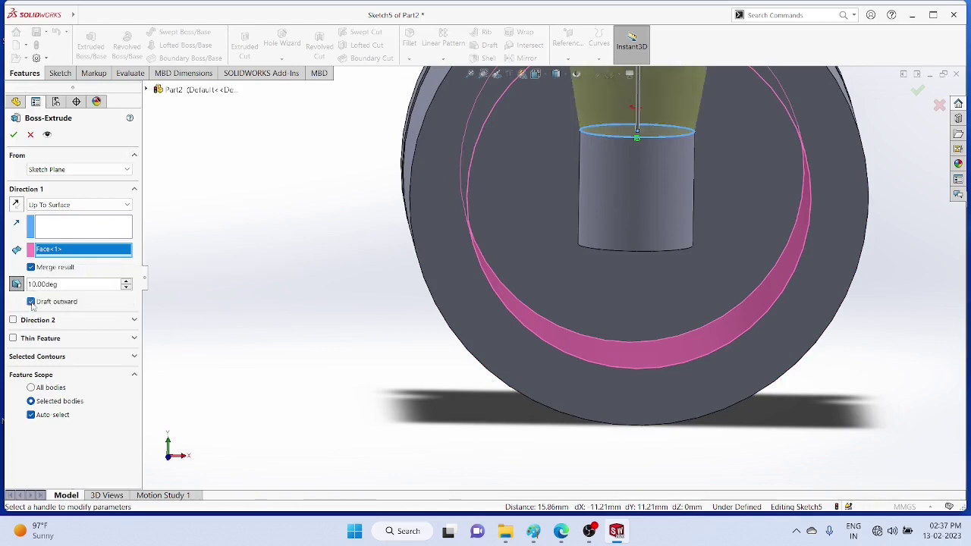
pyautogui.click(15, 133)
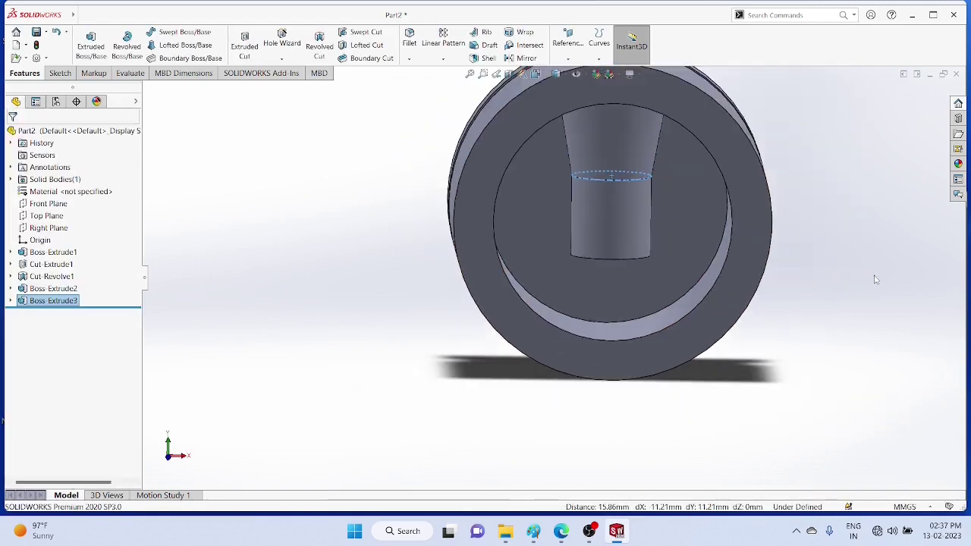
# Sketch a concentric circle of 10 mm radius on the lower end face of the cylindrical boss, matching its edge
pyautogui.scroll(-3, 784, 293)
pyautogui.moveTo(787, 296); pyautogui.dragTo(555, 295, button='middle')
pyautogui.rightClick(555, 295)
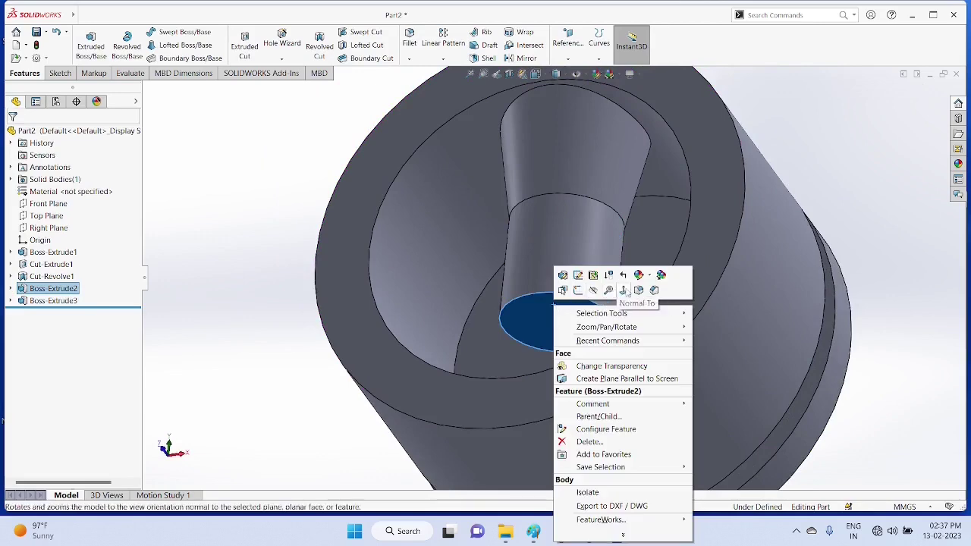
pyautogui.click(639, 290)
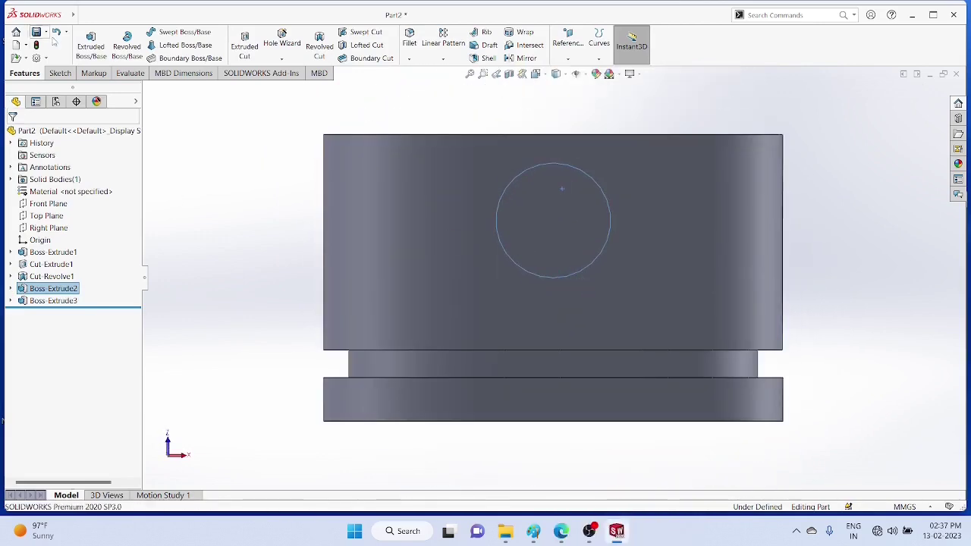
pyautogui.click(60, 73)
pyautogui.click(195, 33)
pyautogui.click(205, 37)
pyautogui.moveTo(795, 223)
pyautogui.mouseDown(button='middle')
pyautogui.moveTo(818, 257)
pyautogui.moveTo(798, 303)
pyautogui.mouseUp(button='middle')
pyautogui.scroll(-2, 812, 258)
pyautogui.scroll(2, 815, 265)
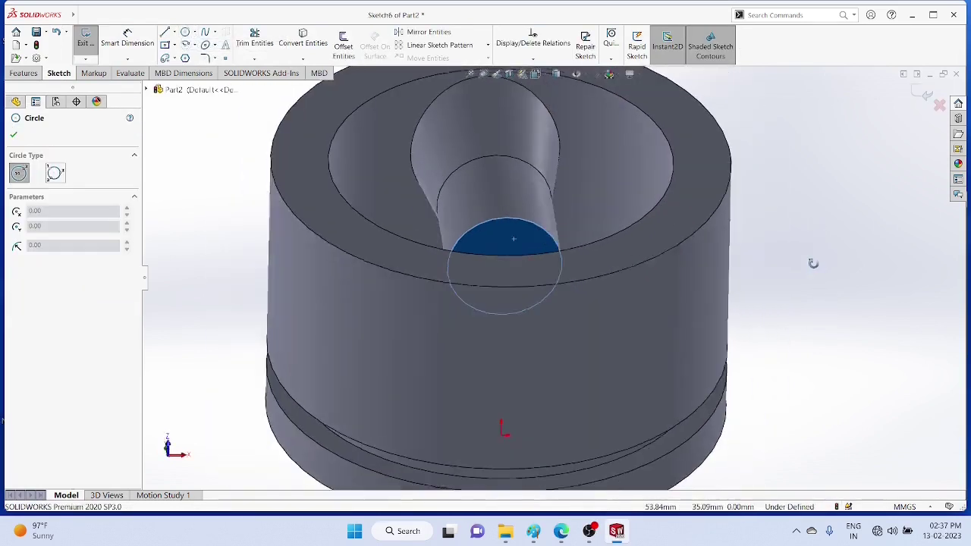
pyautogui.moveTo(813, 271); pyautogui.dragTo(812, 303, button='middle')
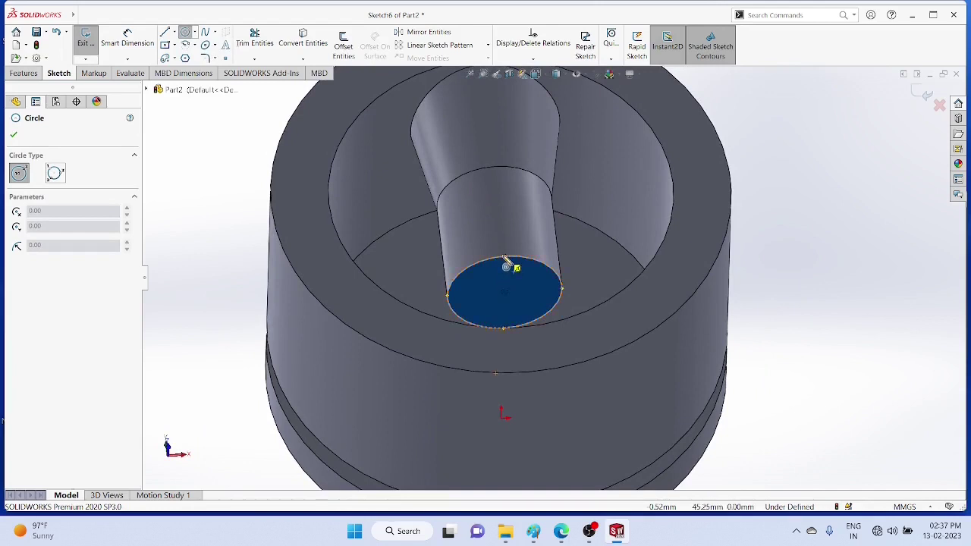
pyautogui.click(505, 257)
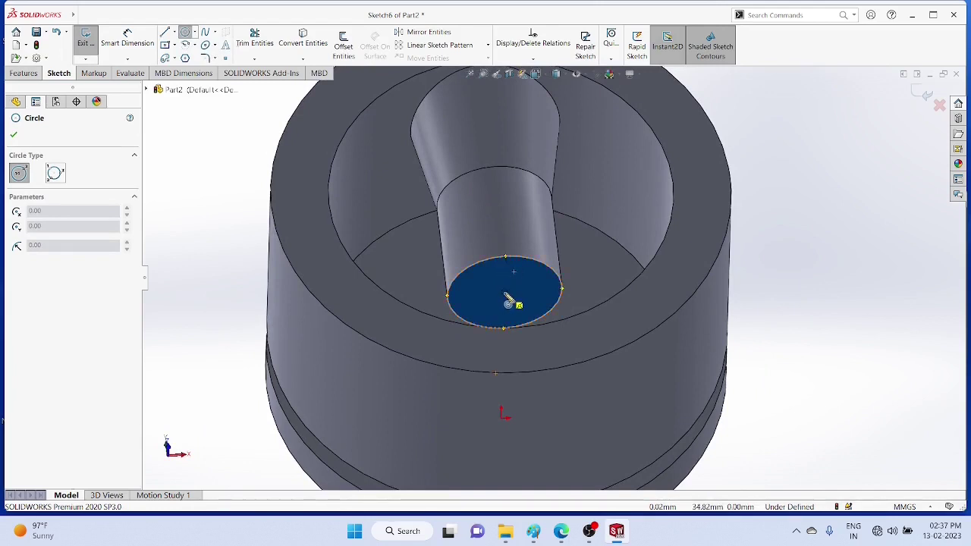
pyautogui.click(506, 298)
pyautogui.click(520, 266)
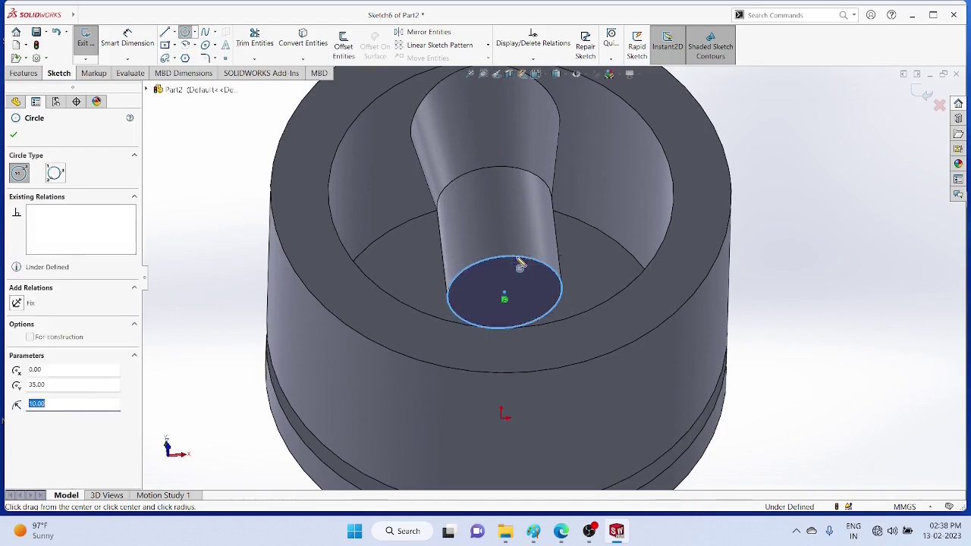
pyautogui.click(13, 134)
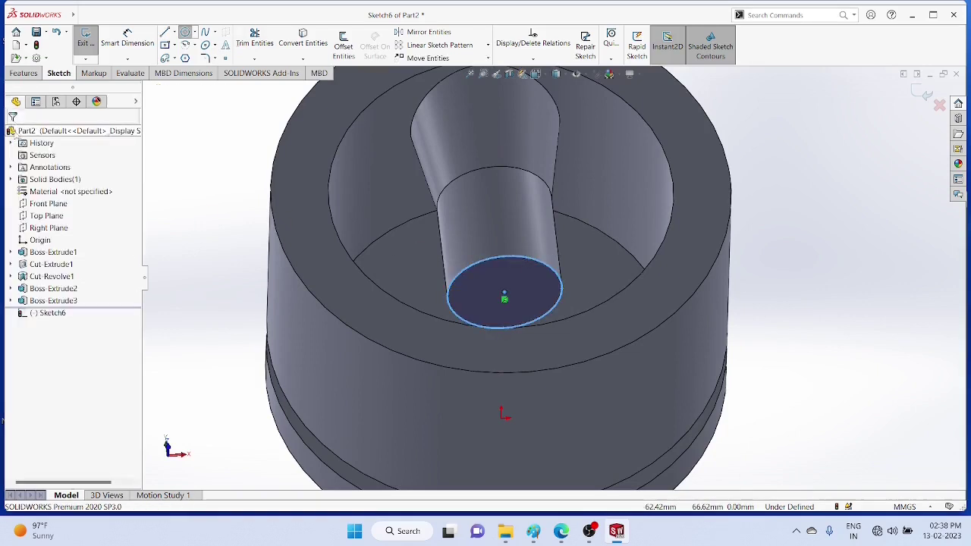
# Set up a boss extrusion of the lower circle up to the bore's inner cylindrical surface, directed away from the existing boss
pyautogui.click(24, 73)
pyautogui.click(91, 44)
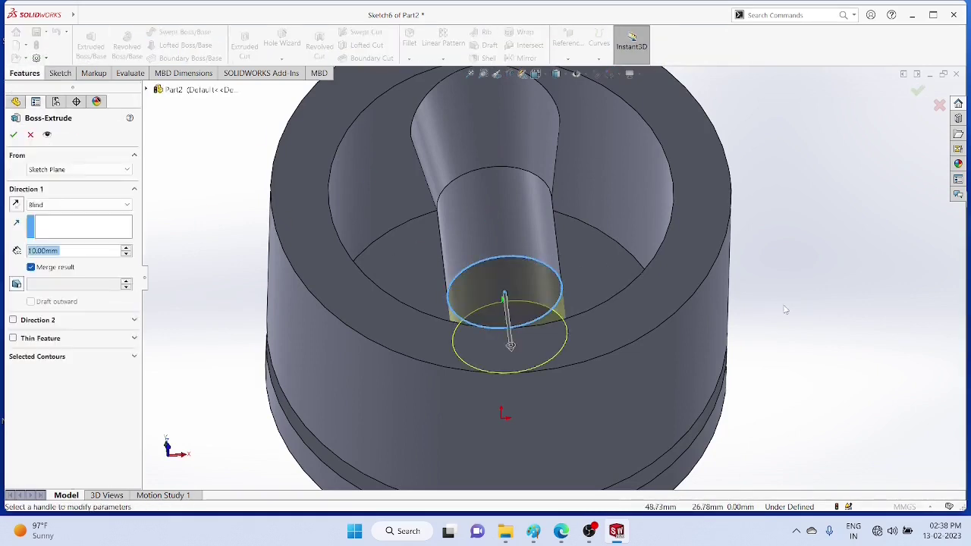
pyautogui.moveTo(785, 309); pyautogui.dragTo(448, 336, button='middle')
pyautogui.click(121, 209)
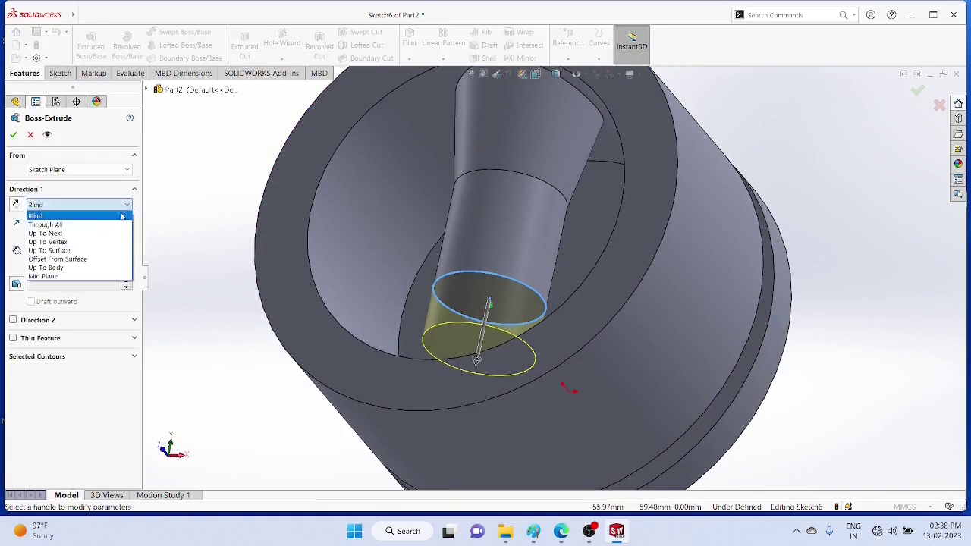
pyautogui.click(98, 253)
pyautogui.moveTo(878, 265); pyautogui.dragTo(889, 351, button='middle')
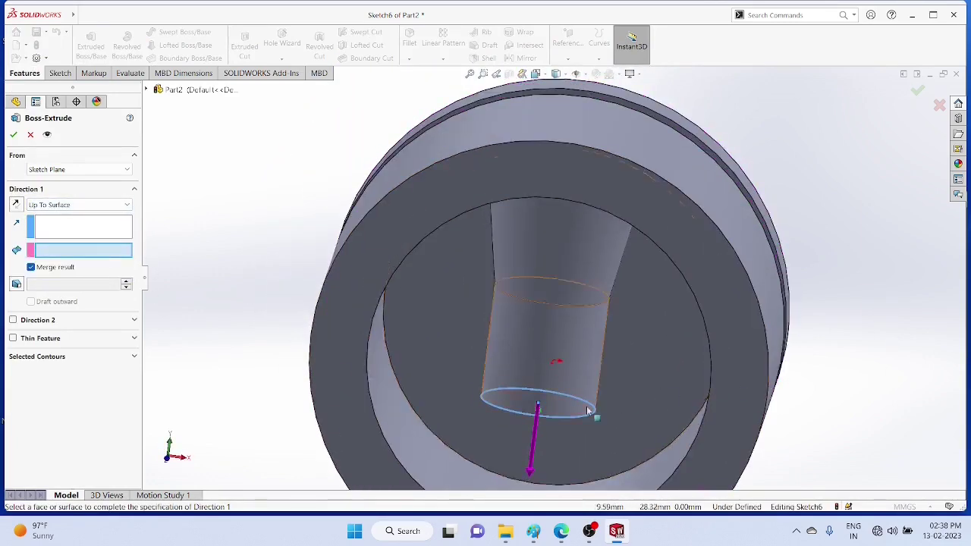
pyautogui.click(455, 479)
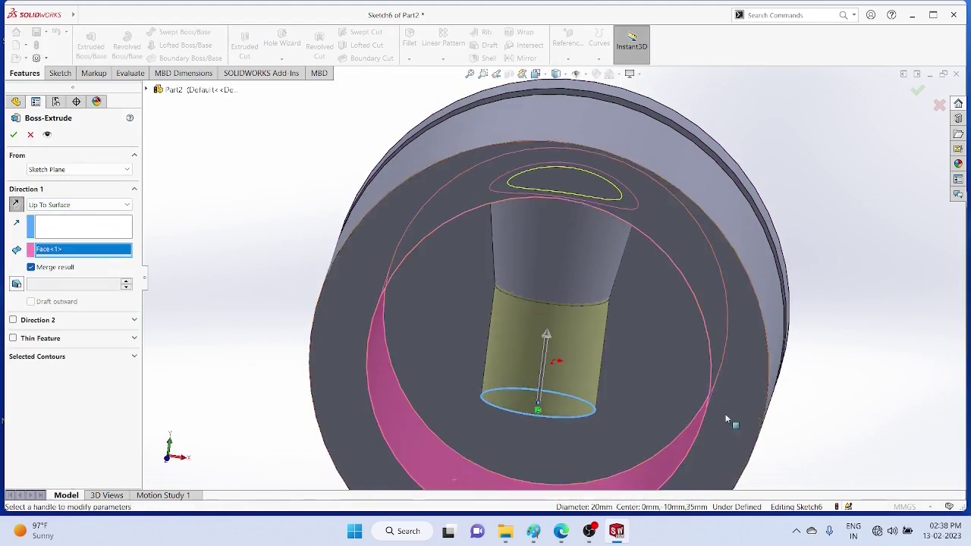
pyautogui.click(15, 206)
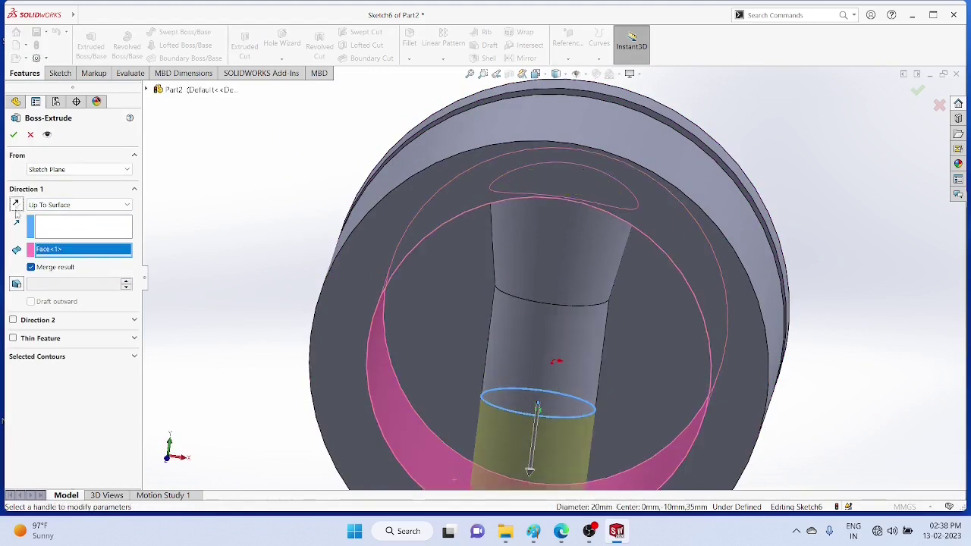
# Apply a 10-degree outward draft to the lower boss extrusion and complete the feature
pyautogui.click(16, 283)
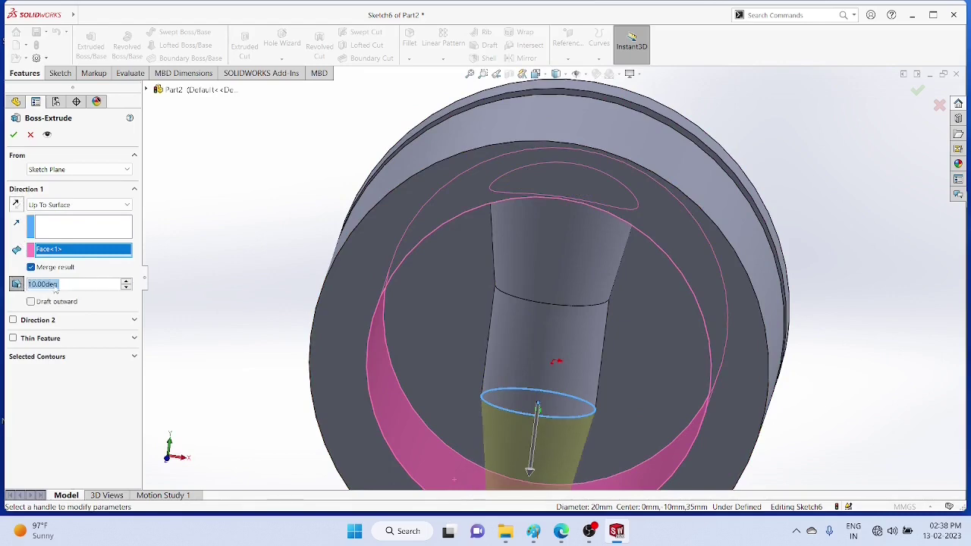
pyautogui.click(30, 301)
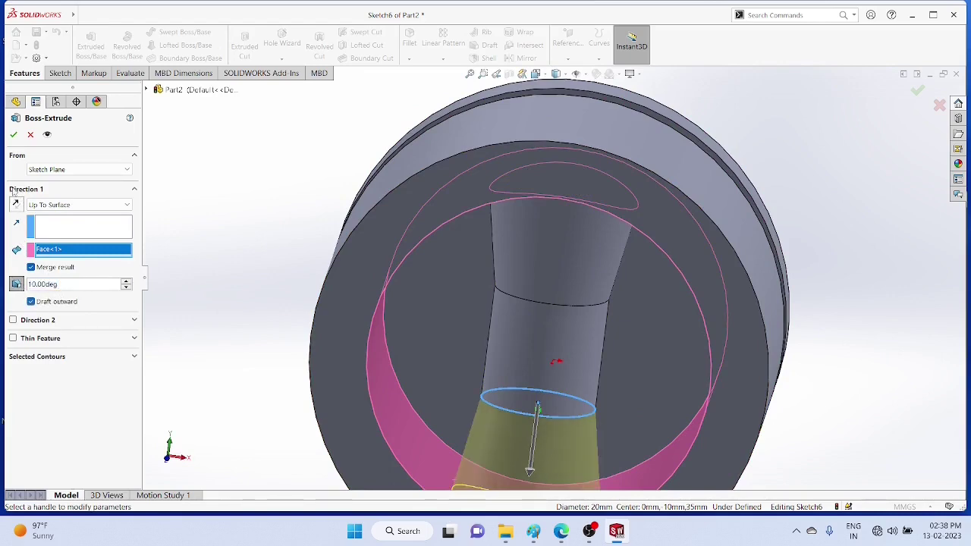
pyautogui.click(13, 136)
pyautogui.scroll(5, 812, 334)
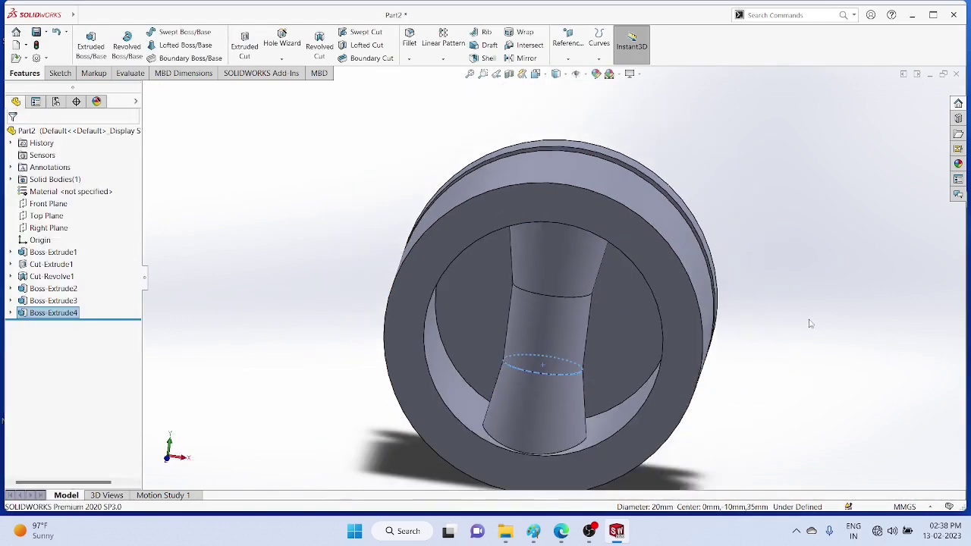
pyautogui.moveTo(822, 353); pyautogui.dragTo(208, 163, button='middle')
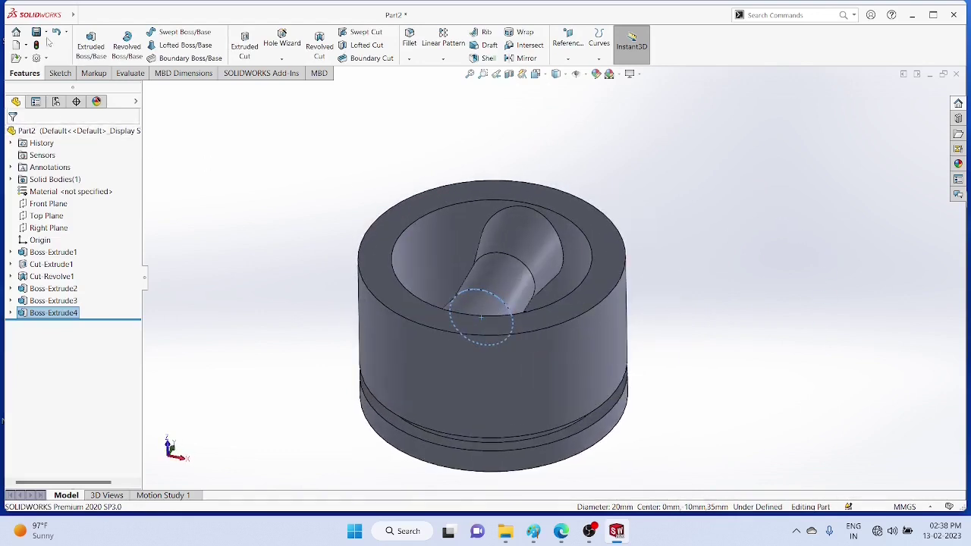